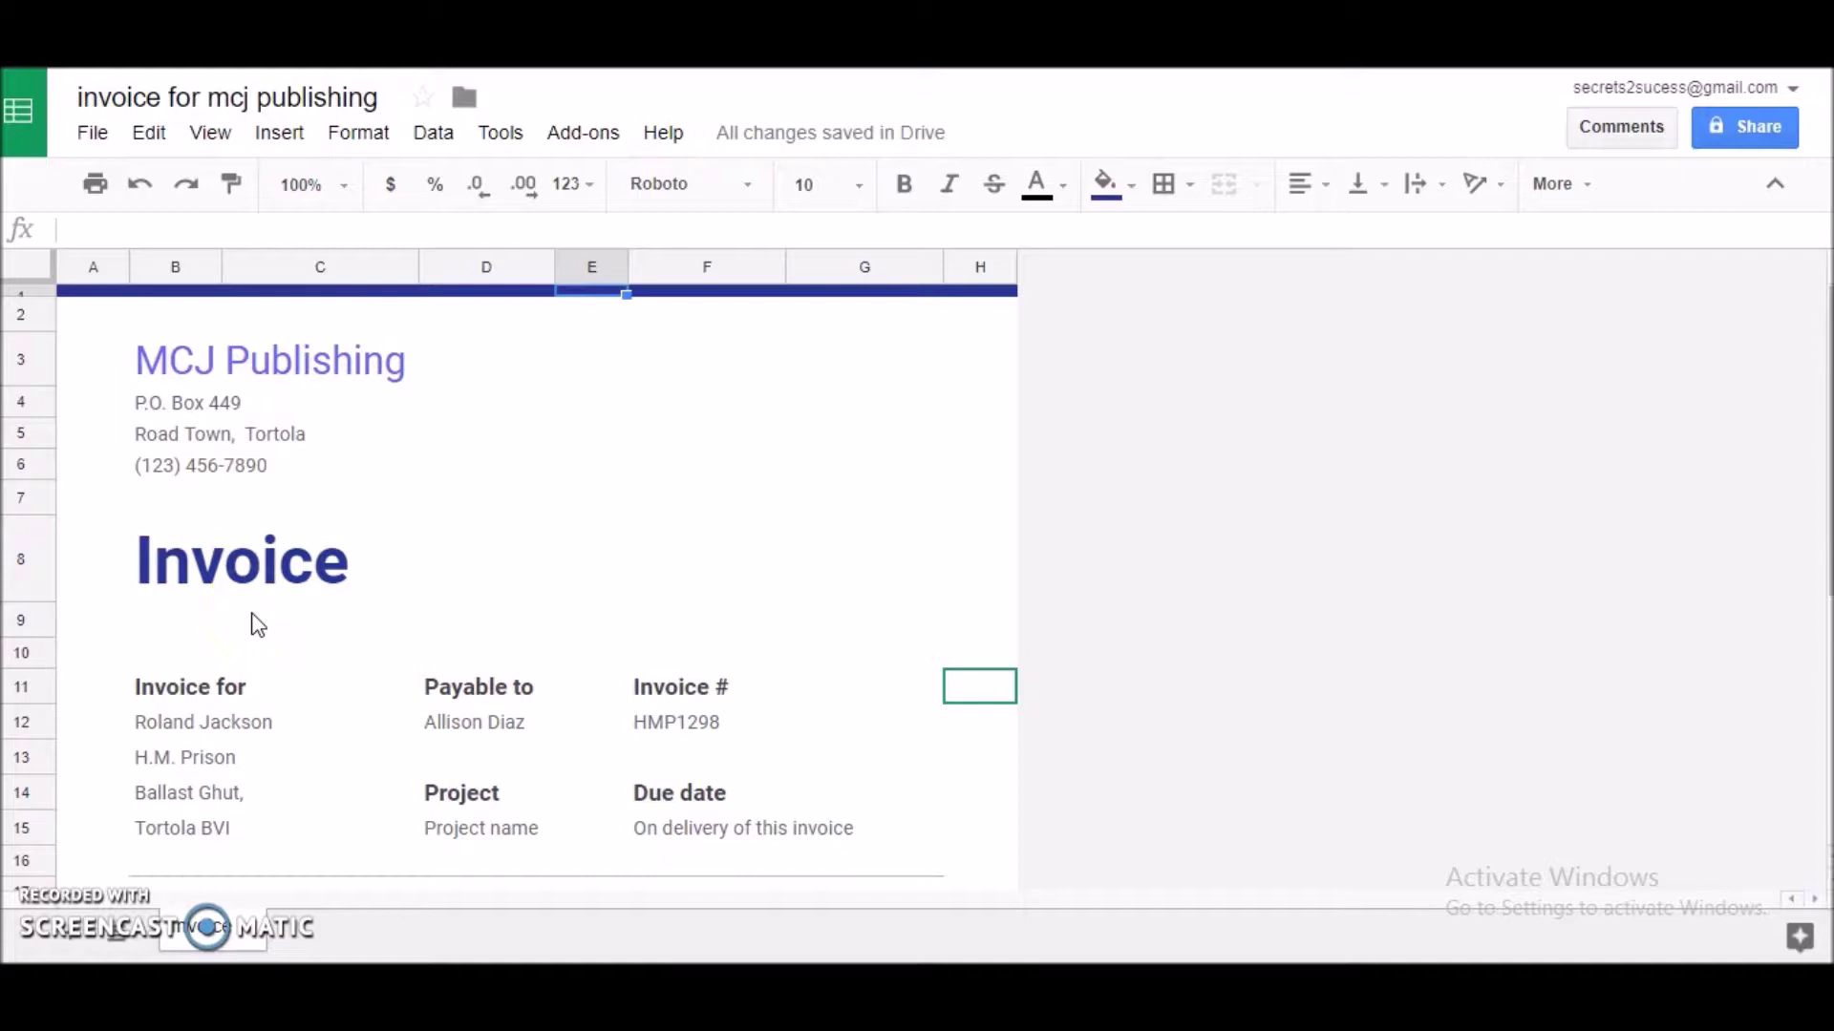
Step: Move down the invoice's left column from the P.O. Box 449 line to the thank-you line
{"action": "key", "text": "Left"}
{"action": "key", "text": "Left"}
{"action": "key", "text": "Left"}
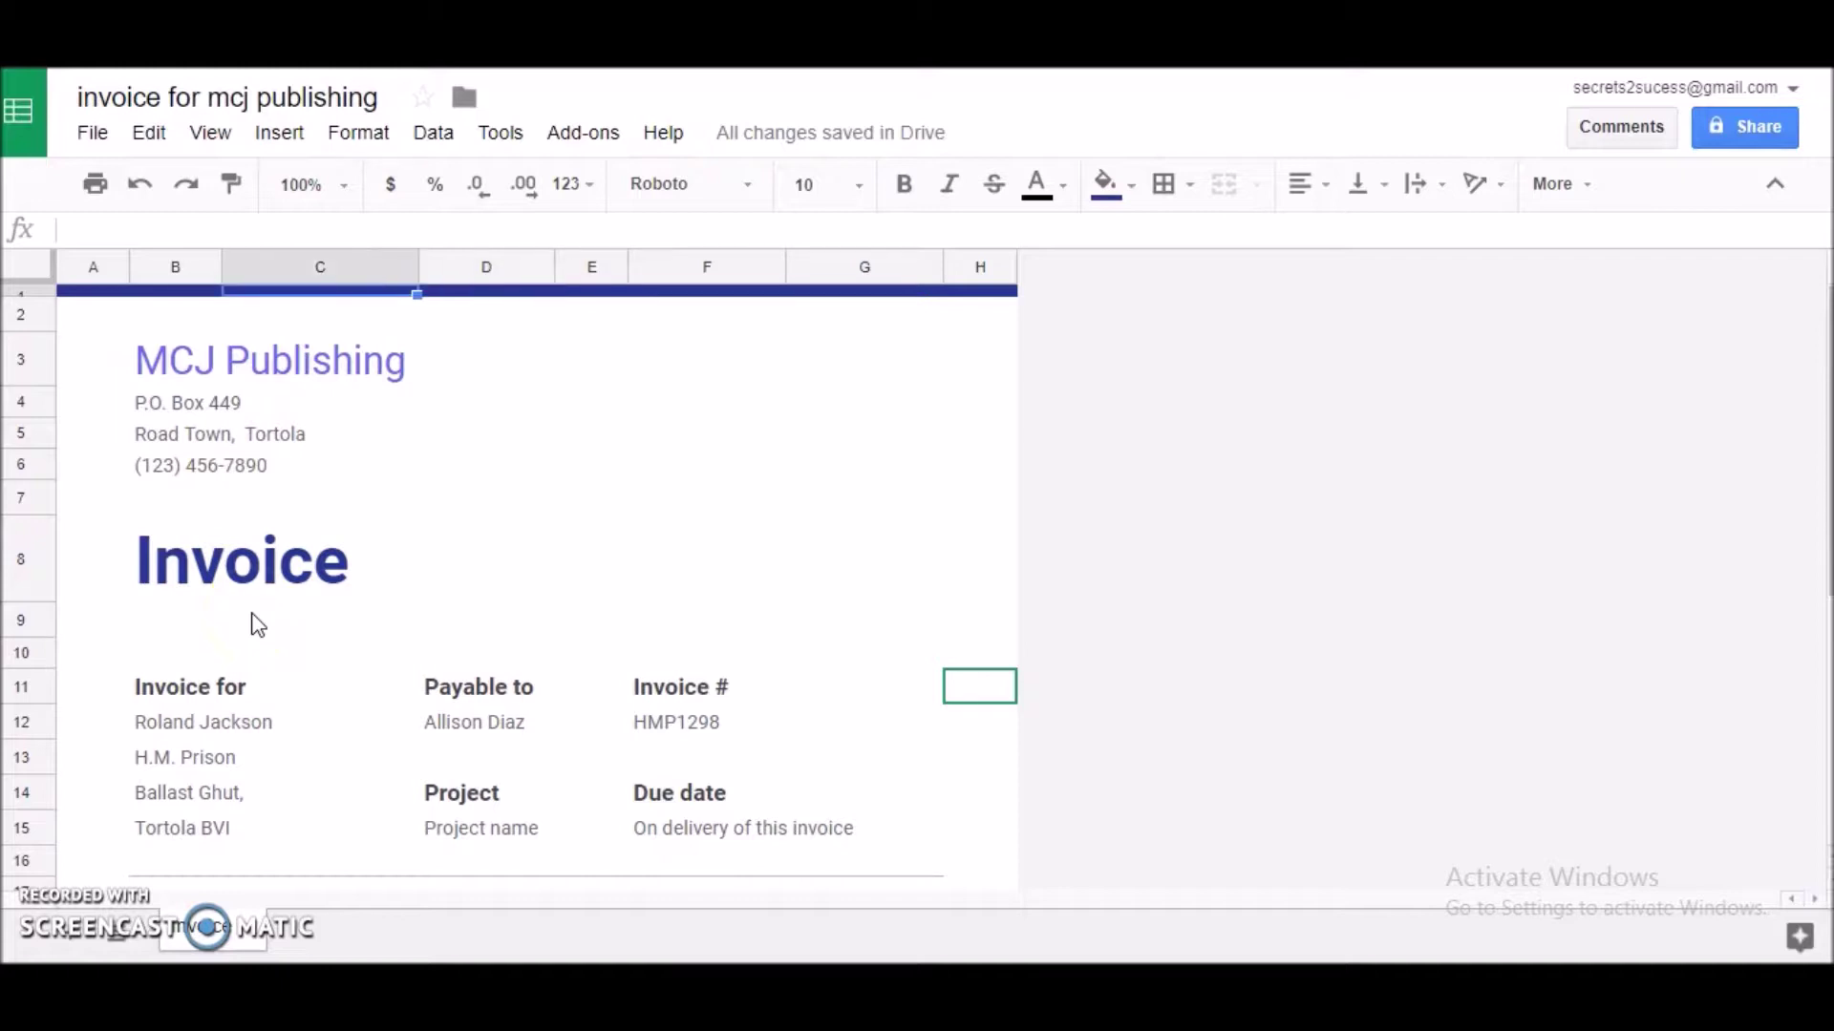
{"action": "key", "text": "Down"}
{"action": "key", "text": "Down"}
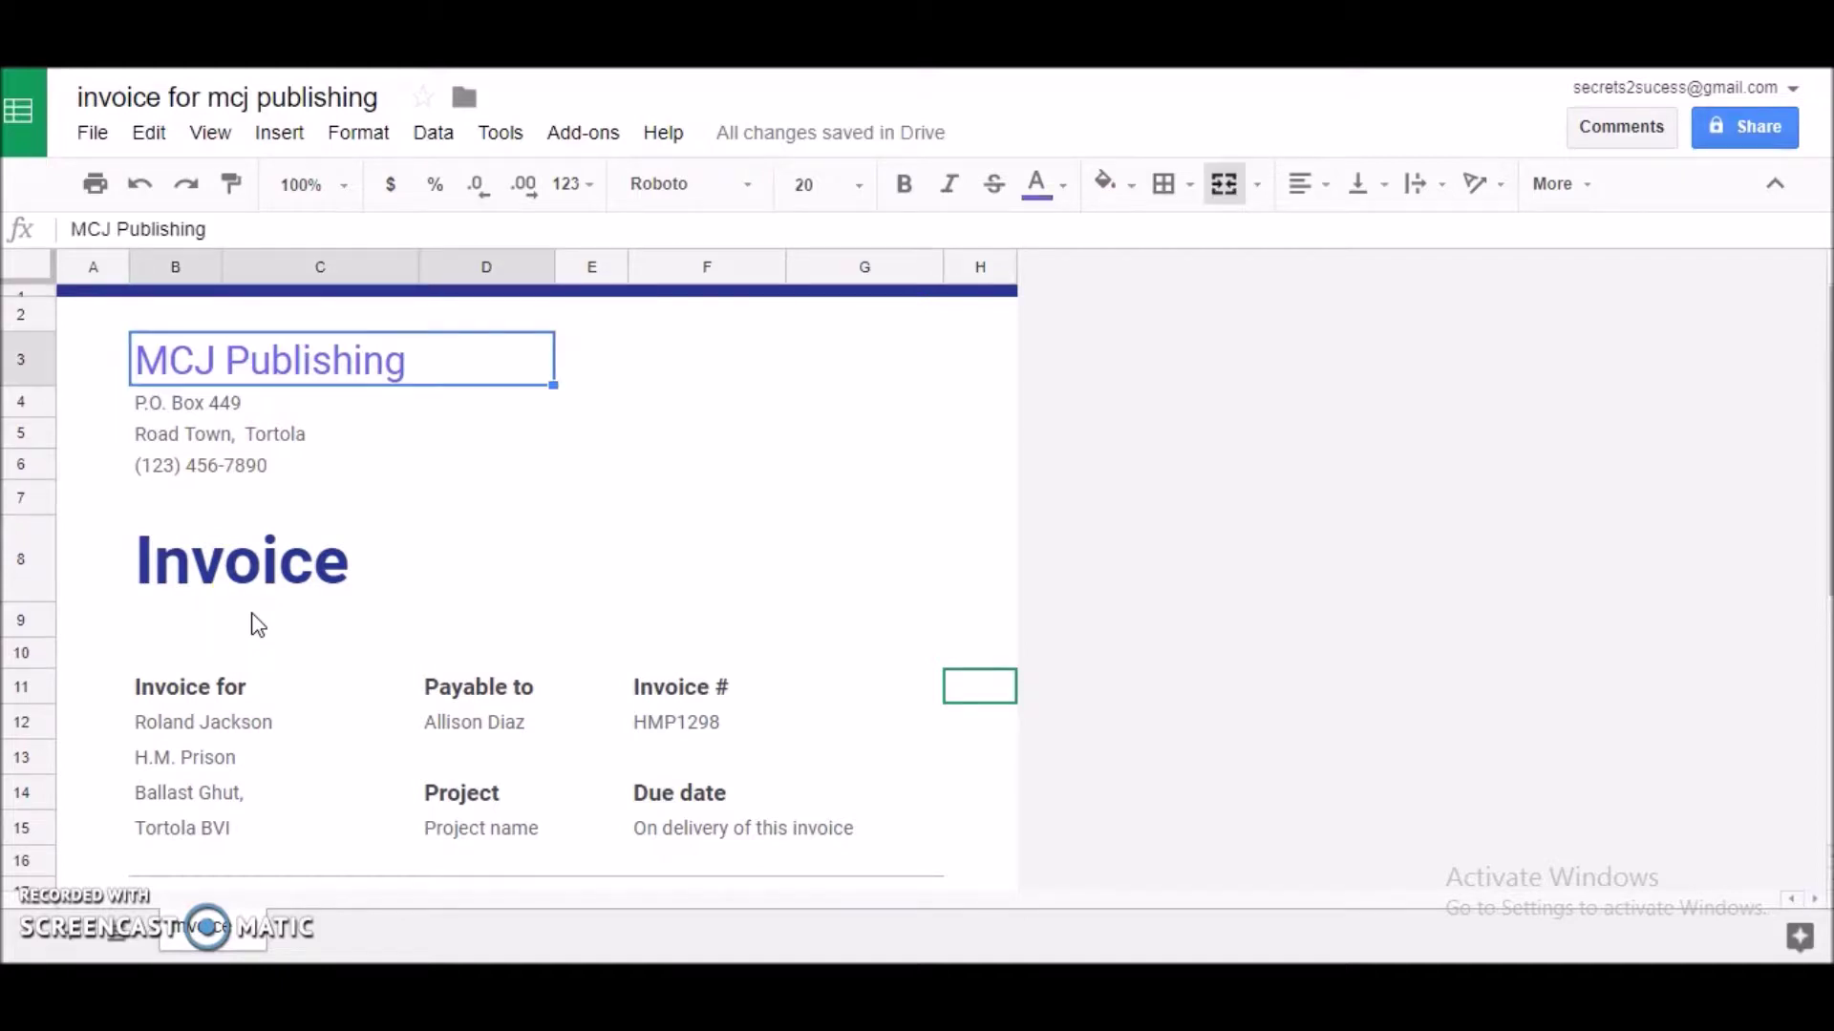
{"action": "key", "text": "Down"}
{"action": "key", "text": "Down"}
{"action": "key", "text": "Up"}
{"action": "left_click", "coordinate": [158, 365]}
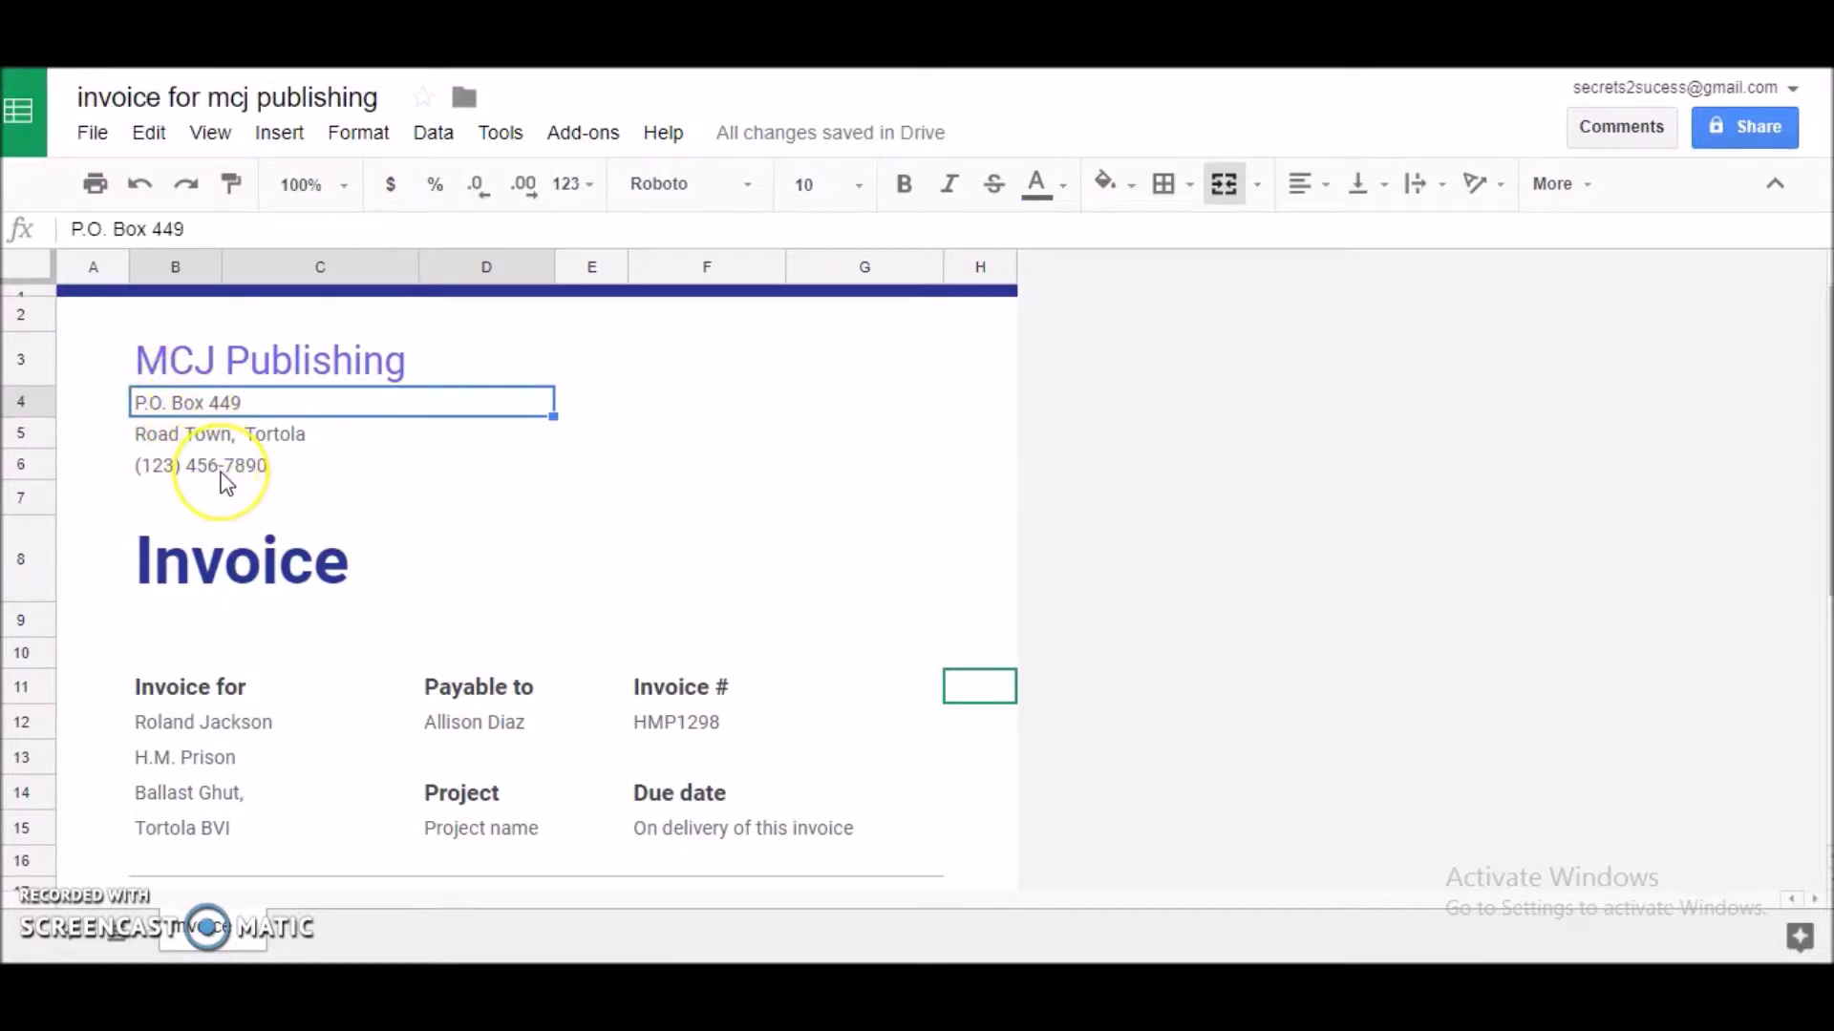
{"action": "key", "text": "Down"}
{"action": "key", "text": "Down"}
{"action": "key", "text": "Down"}
{"action": "key", "text": "Down"}
{"action": "key", "text": "Down"}
{"action": "key", "text": "Down"}
{"action": "key", "text": "Down"}
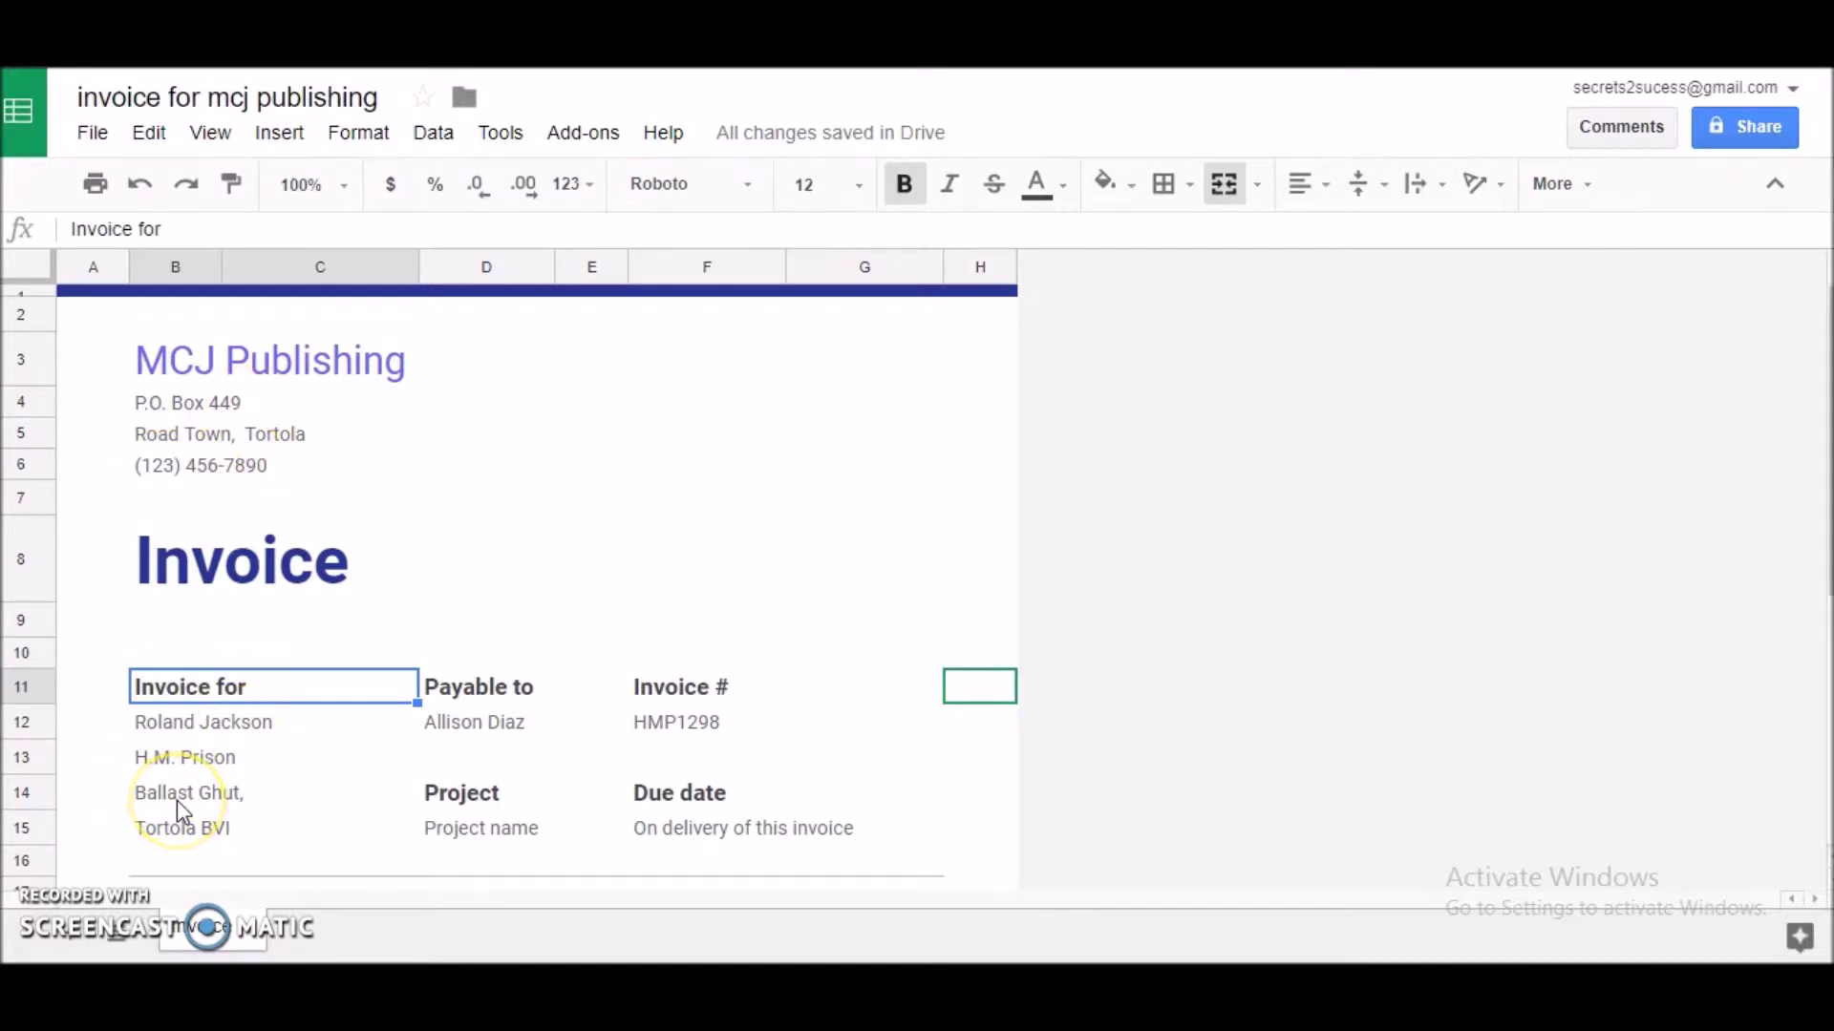
{"action": "key", "text": "Down"}
{"action": "key", "text": "Down"}
{"action": "key", "text": "Down"}
{"action": "key", "text": "Down"}
{"action": "key", "text": "Down"}
{"action": "key", "text": "Down"}
{"action": "key", "text": "Down"}
{"action": "key", "text": "Down"}
{"action": "key", "text": "Down"}
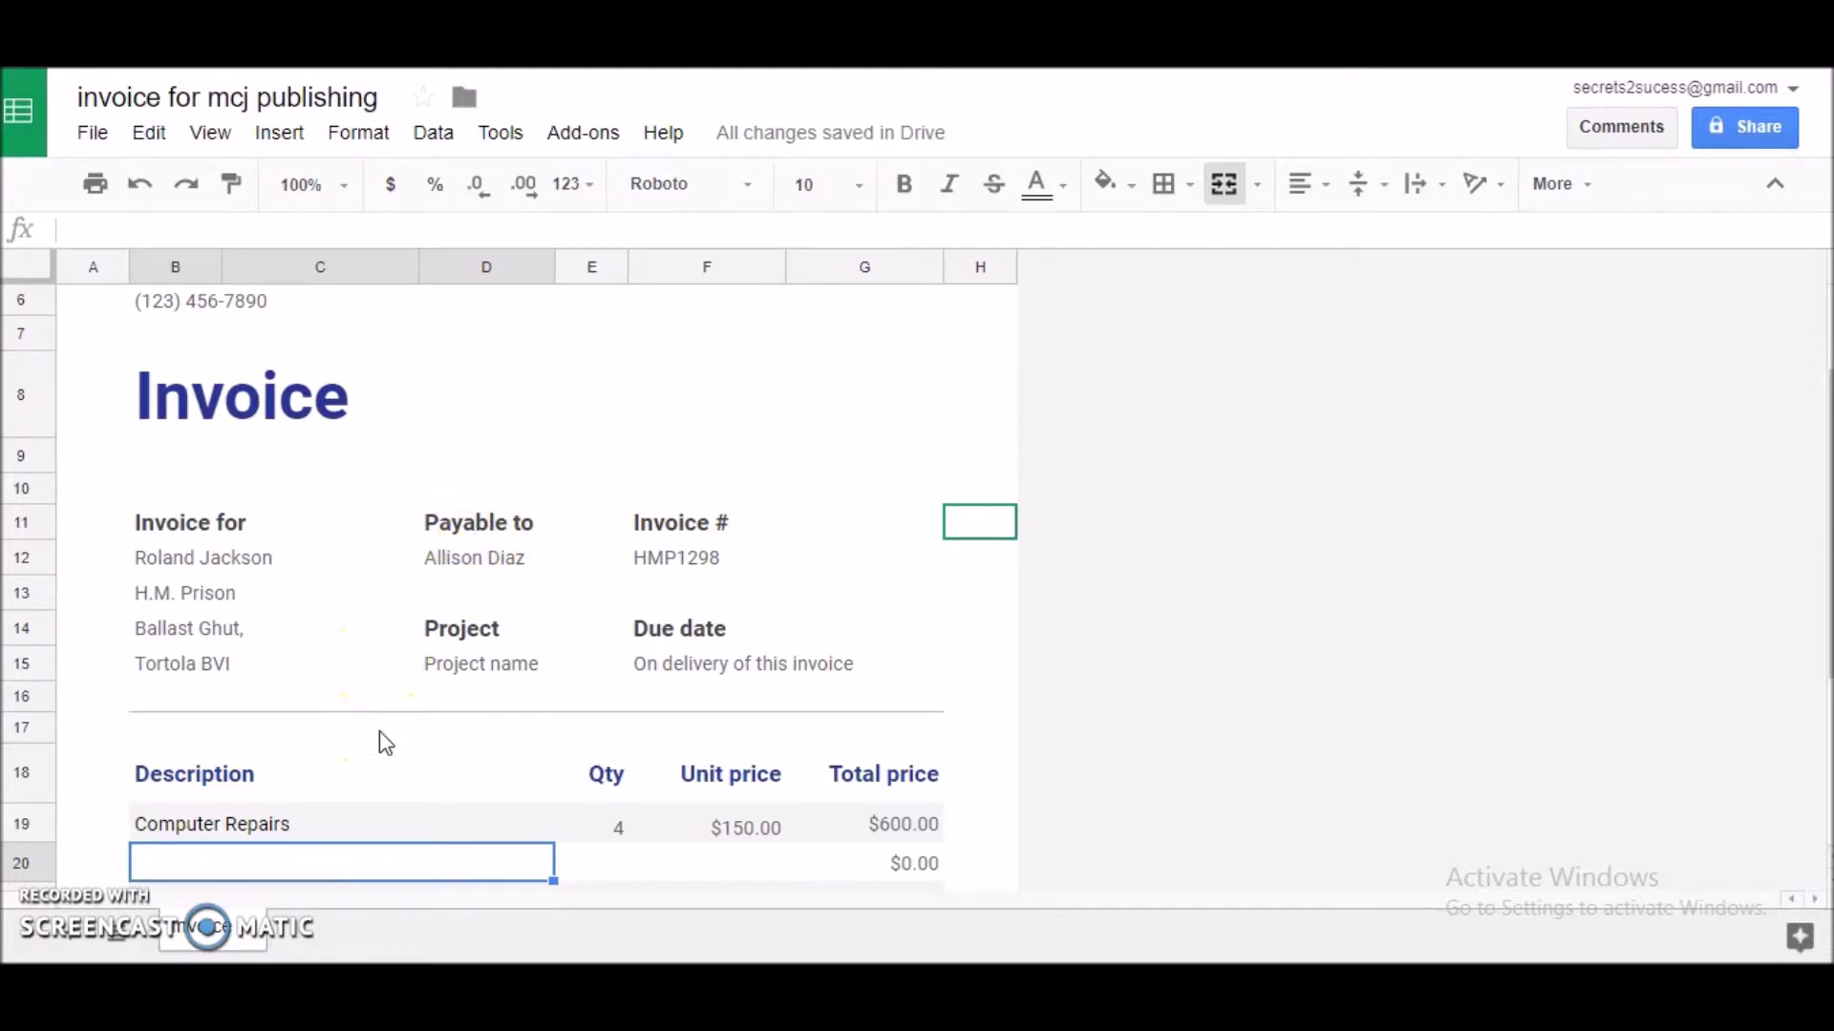
{"action": "key", "text": "Down"}
{"action": "key", "text": "Down"}
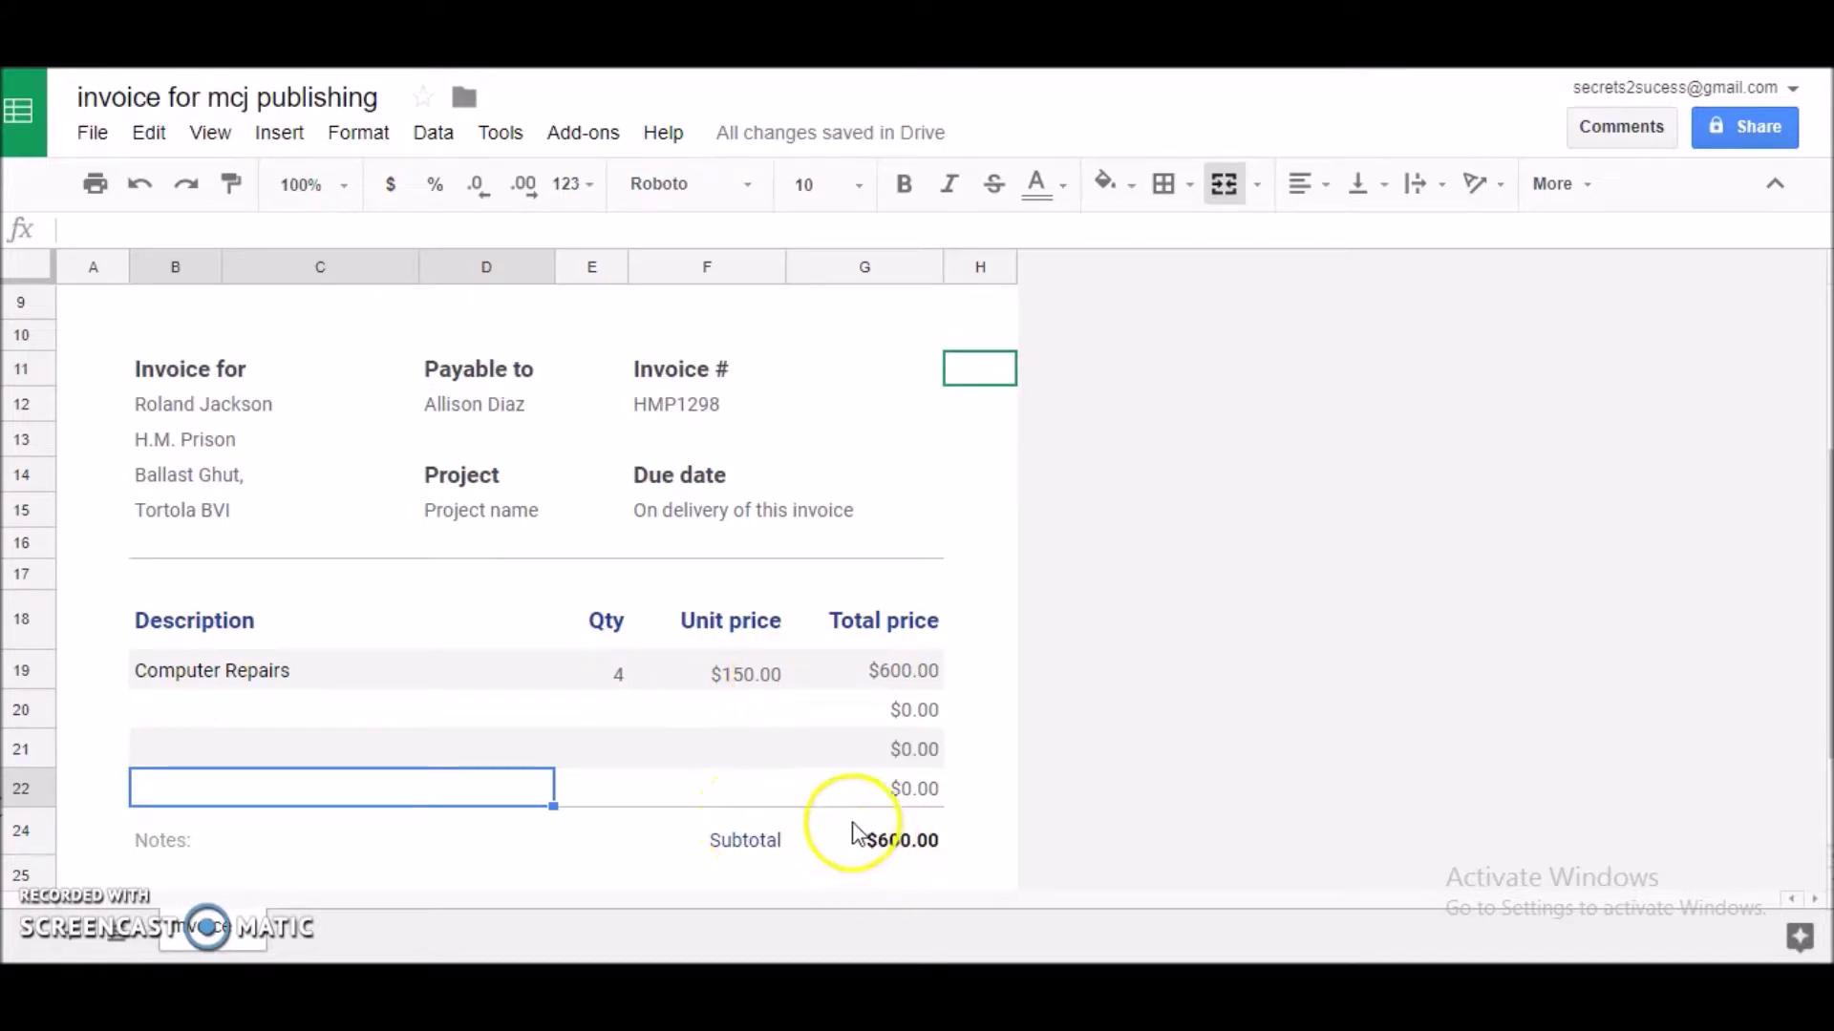
{"action": "key", "text": "Down"}
{"action": "key", "text": "Down"}
{"action": "key", "text": "Down"}
{"action": "key", "text": "Down"}
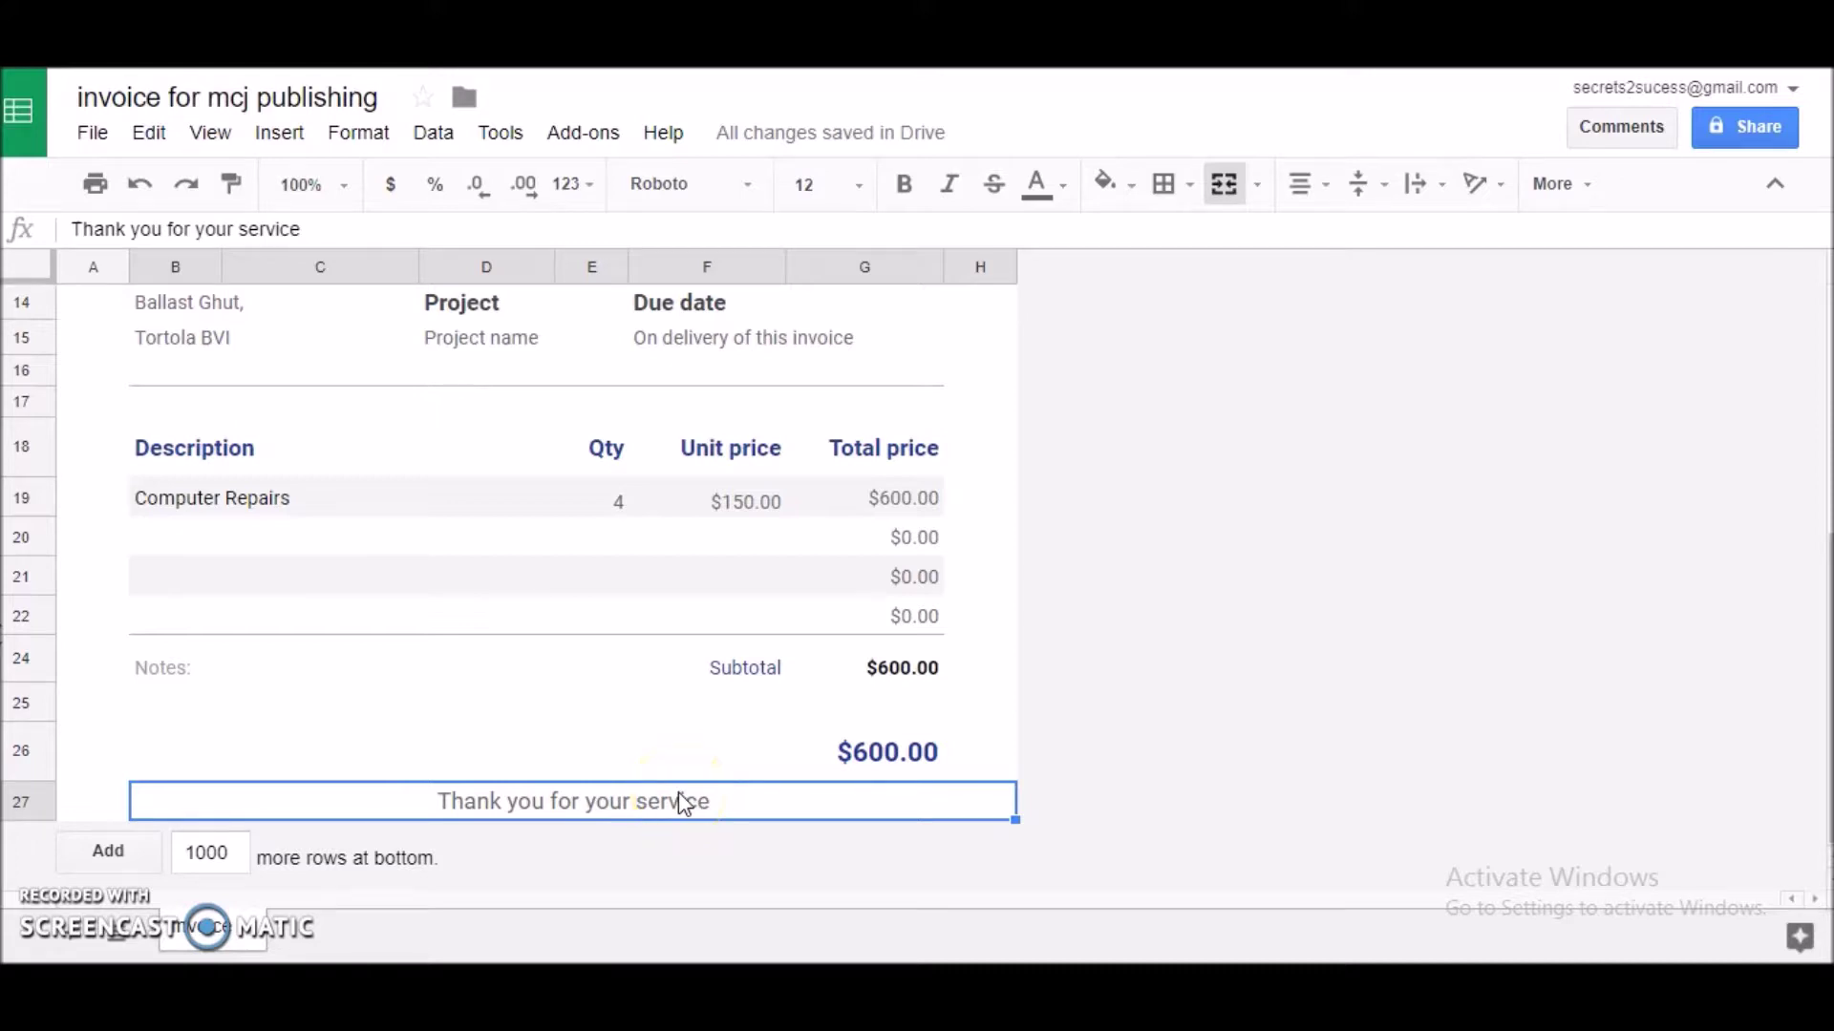
Step: Insert three blank rows above 'Thank you for your service', moving it to row 30
{"action": "left_click", "coordinate": [279, 134]}
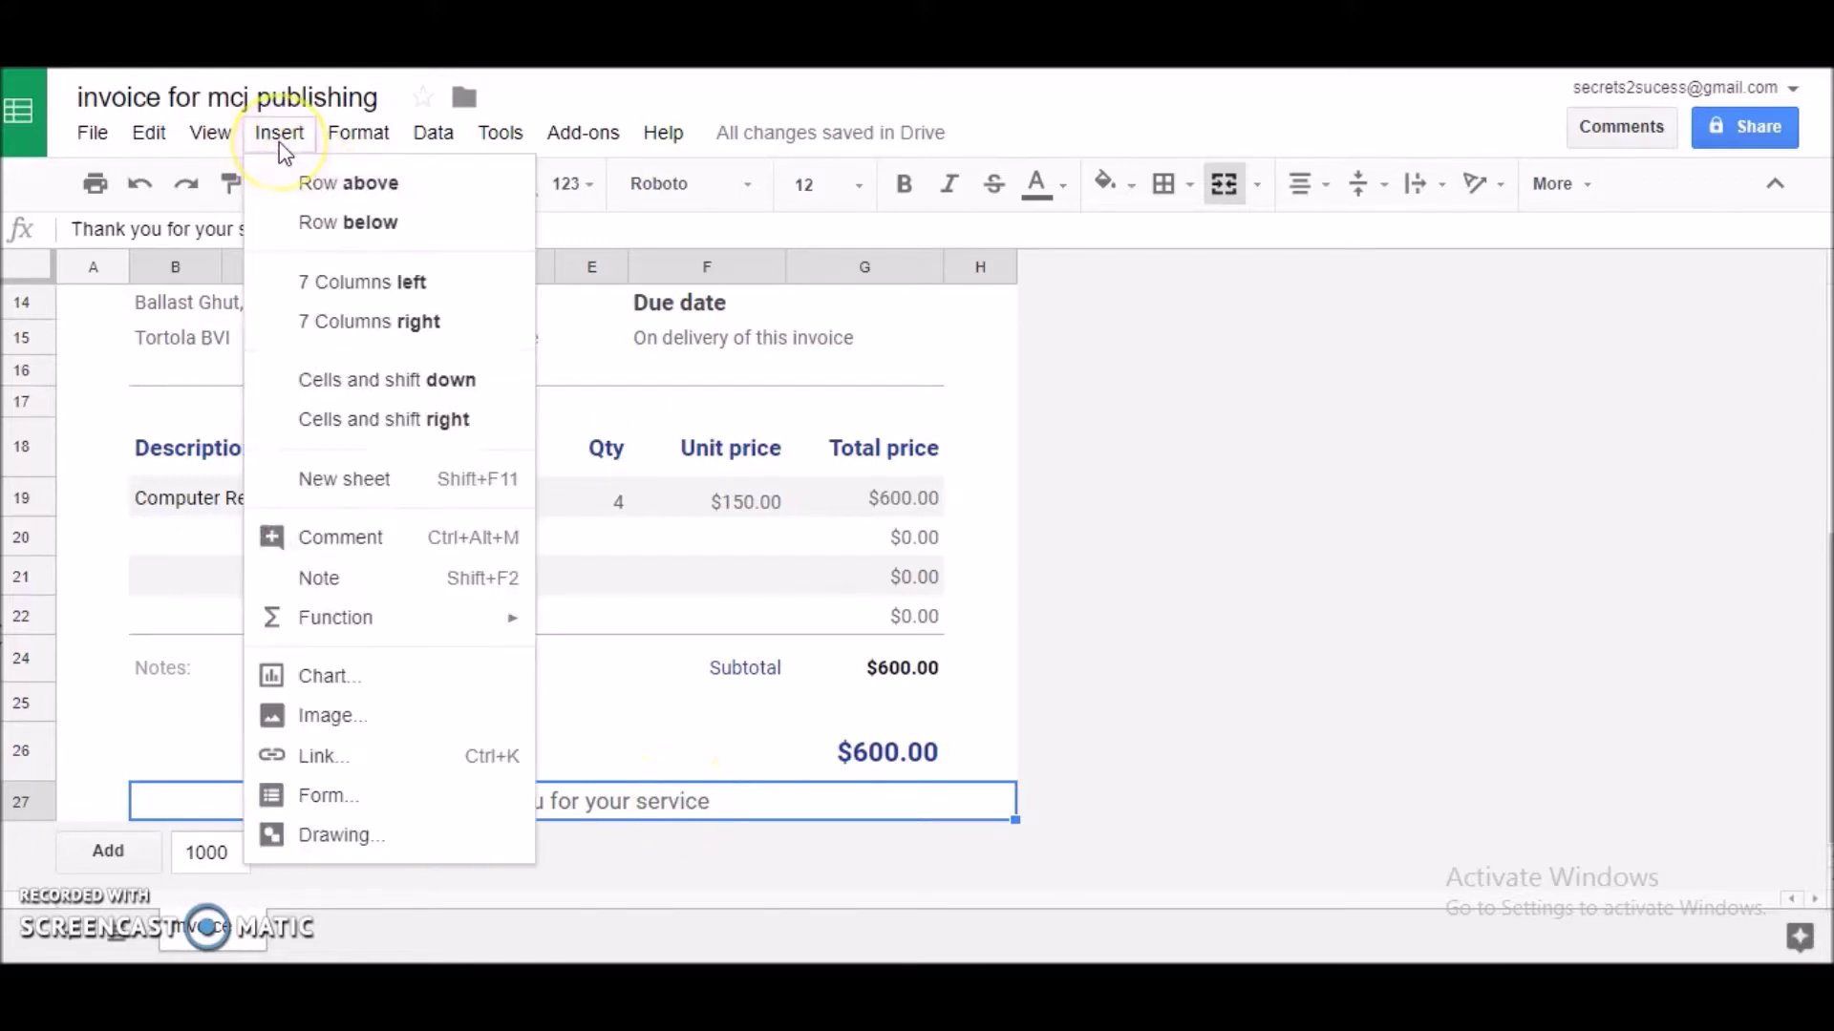
{"action": "left_click", "coordinate": [316, 196]}
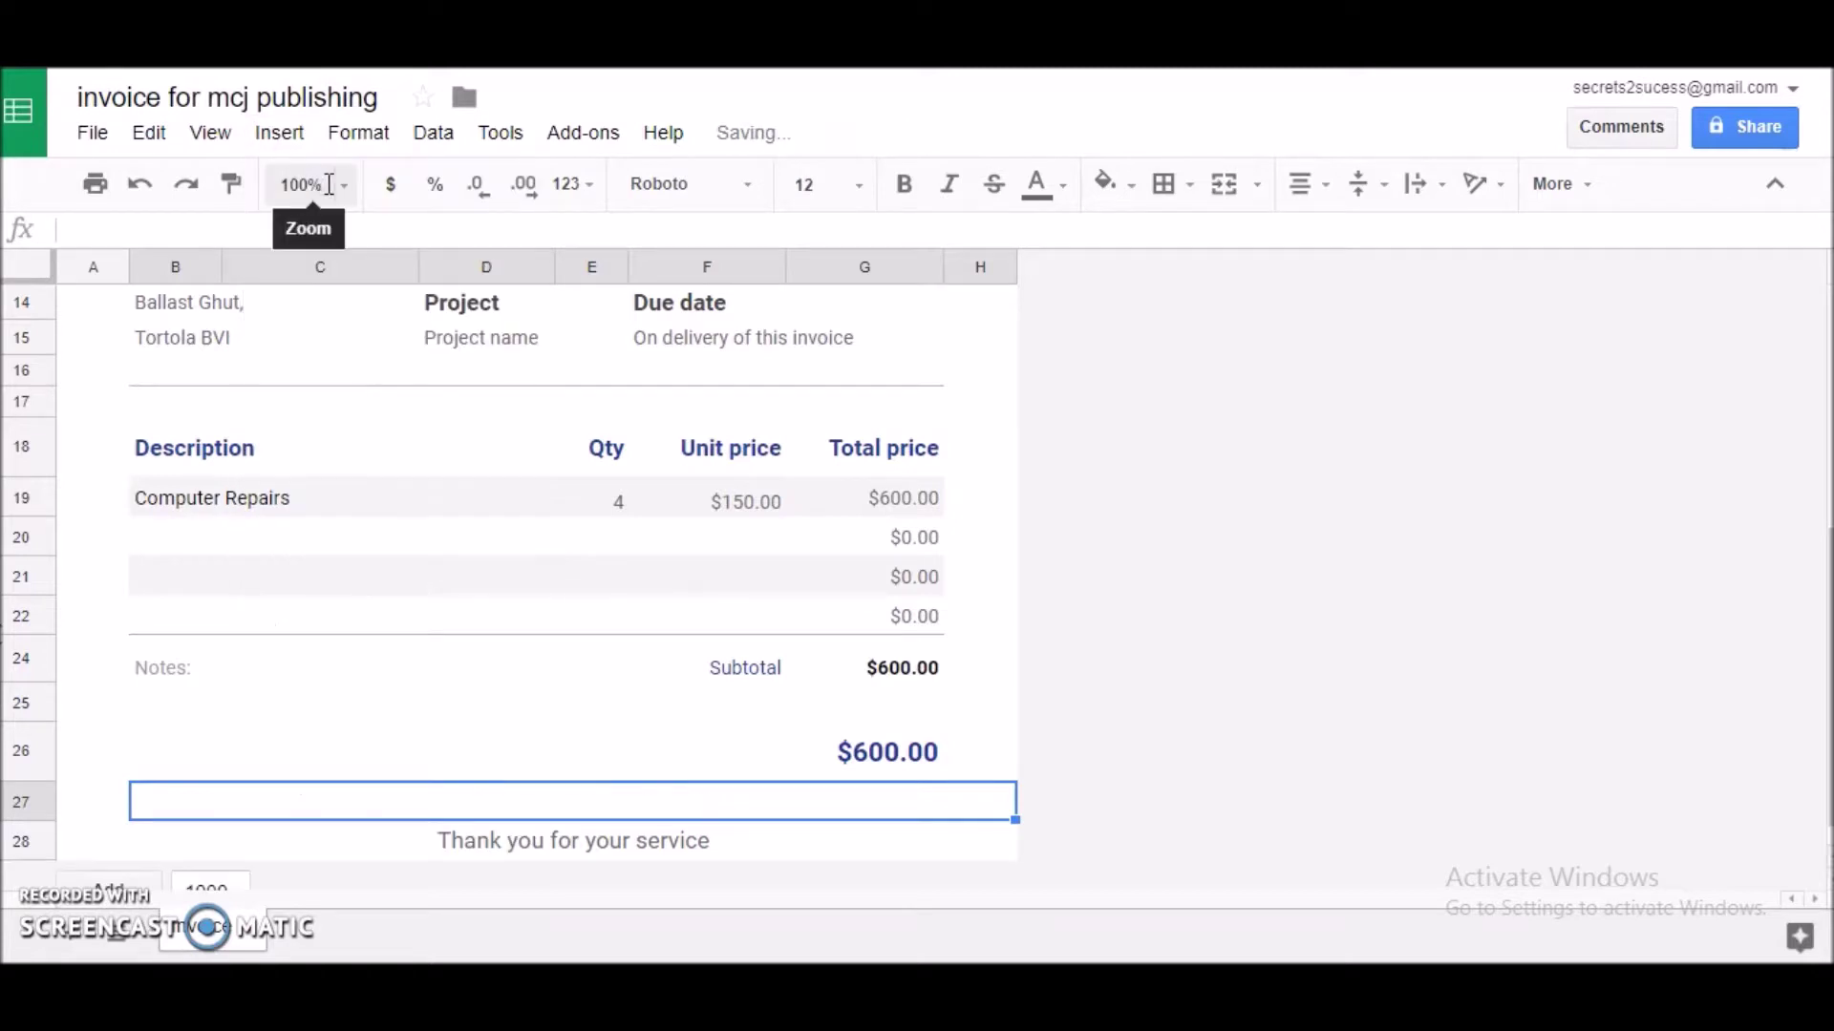
{"action": "left_click", "coordinate": [280, 134]}
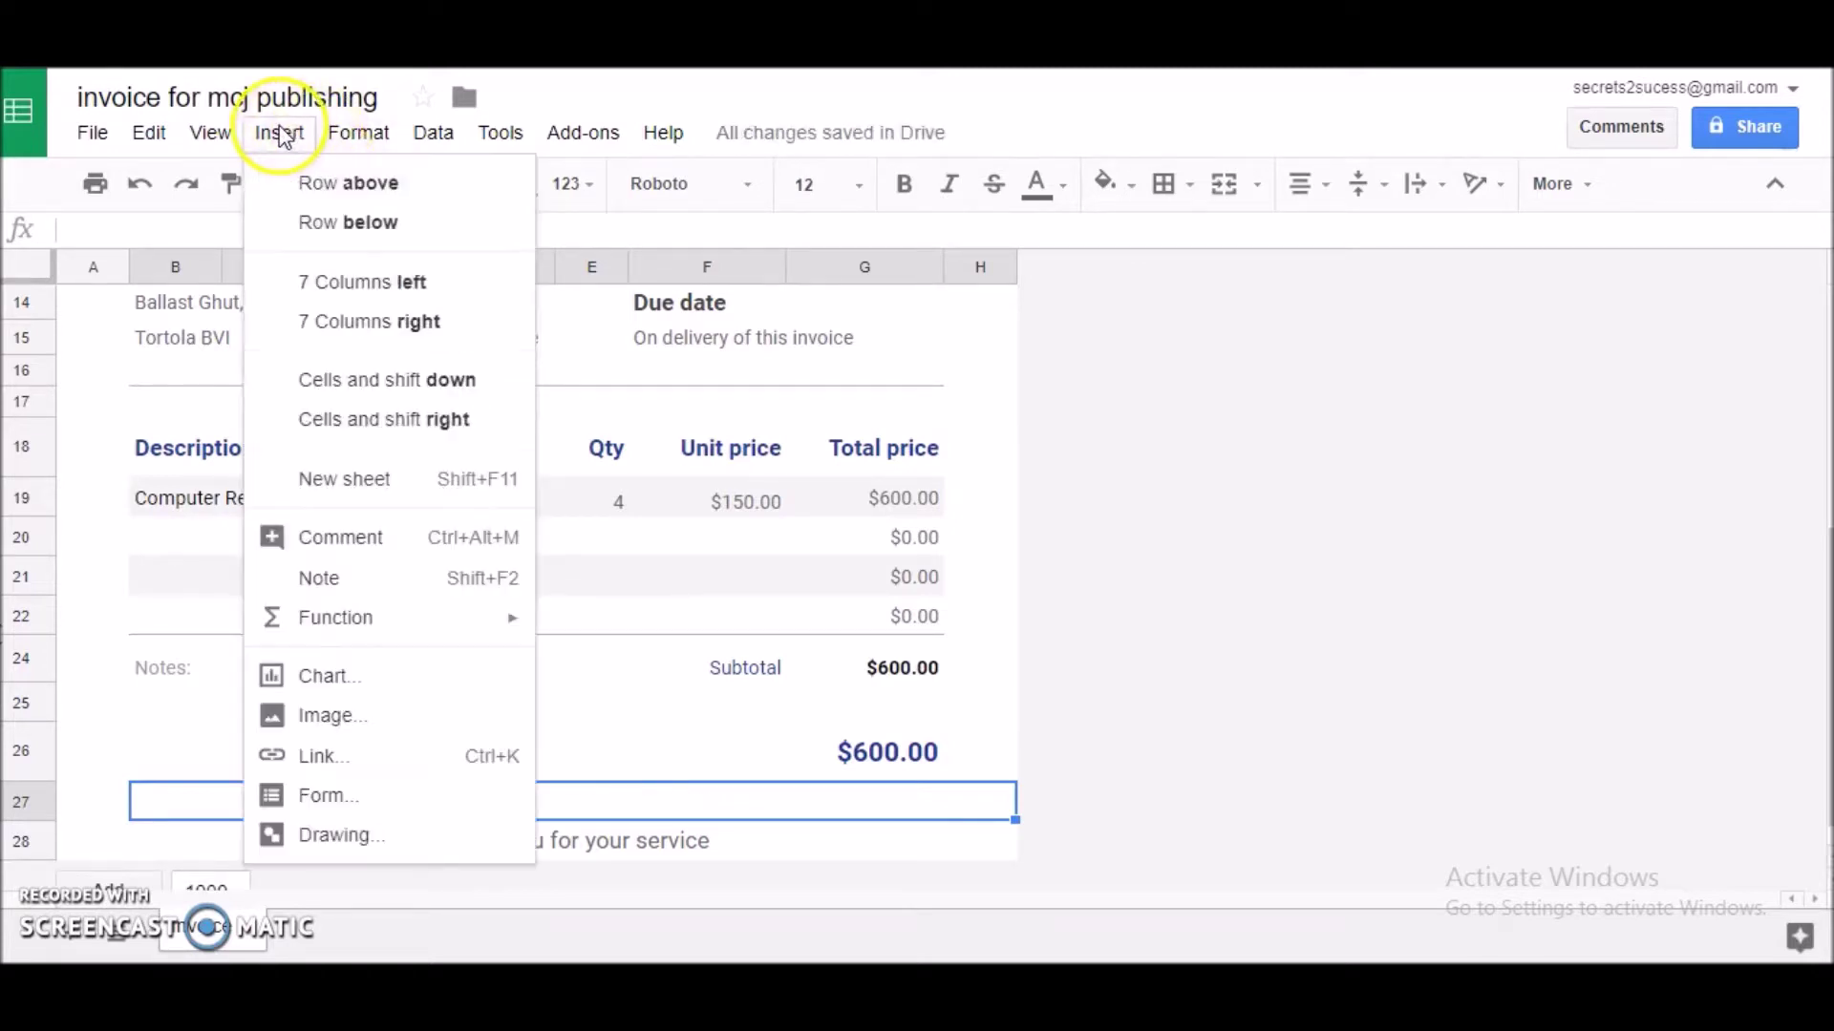
{"action": "left_click", "coordinate": [306, 191]}
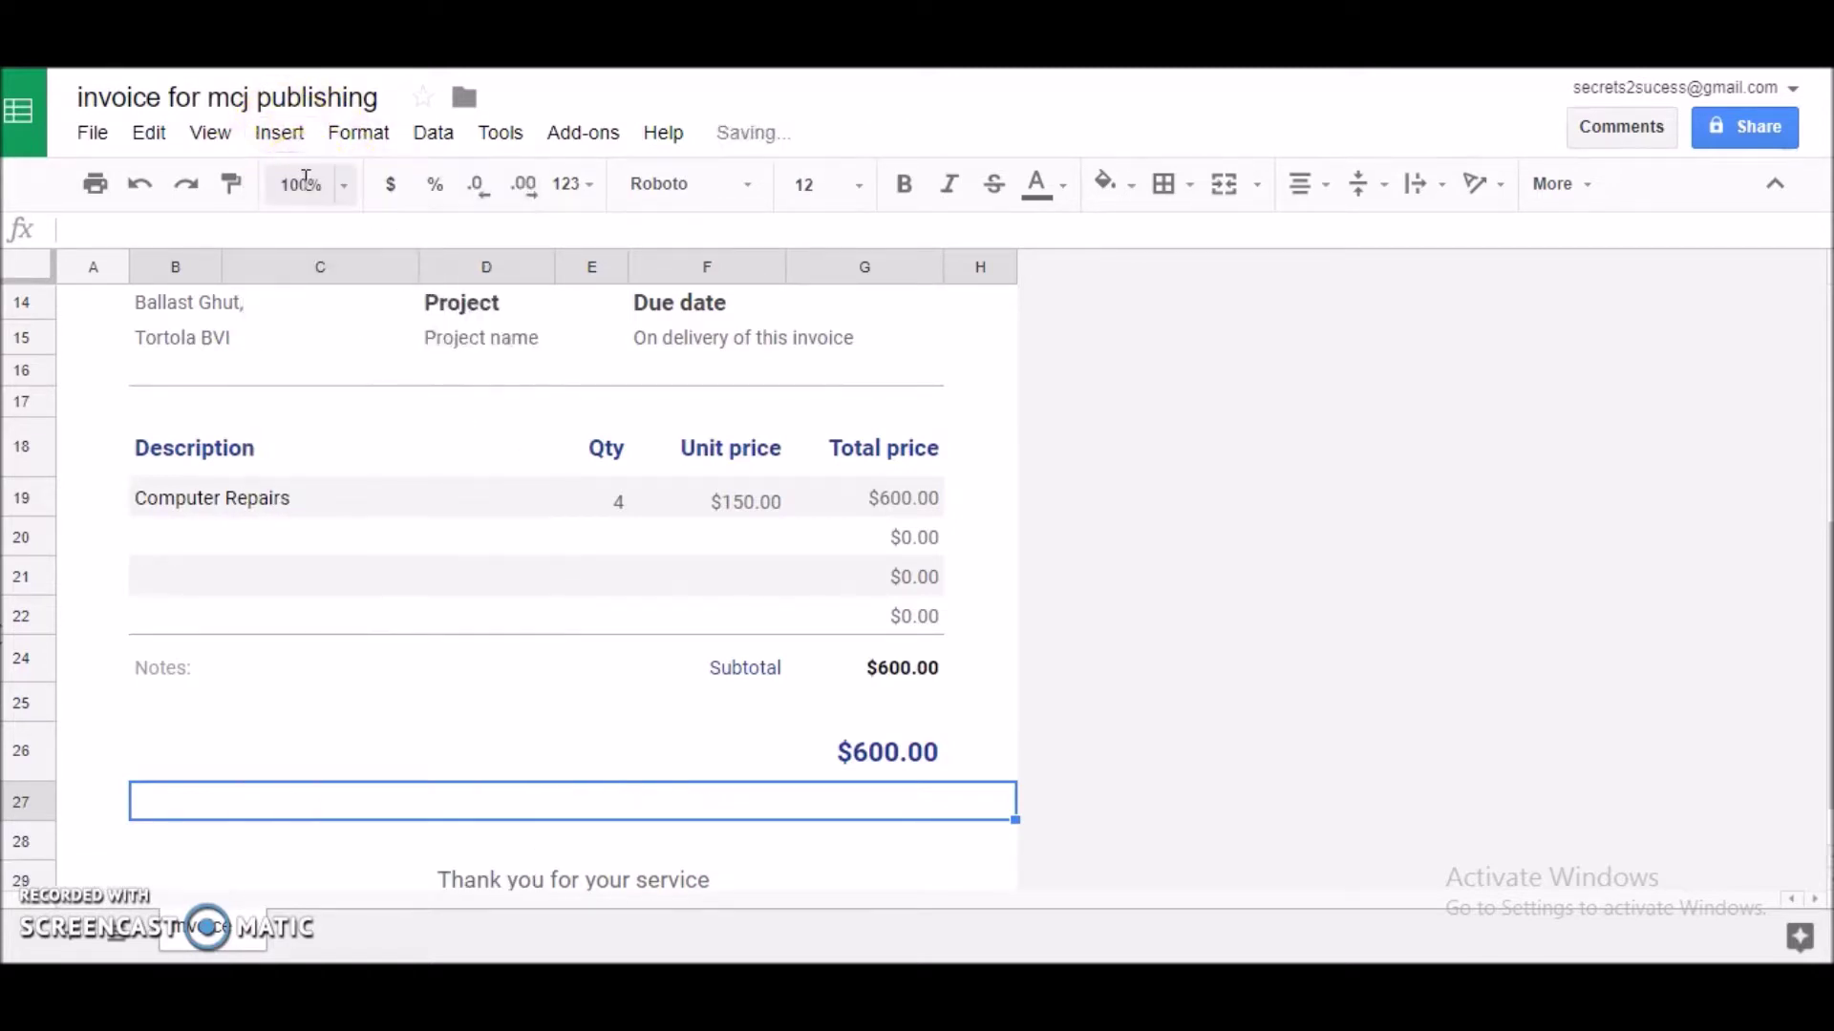
{"action": "left_click", "coordinate": [285, 139]}
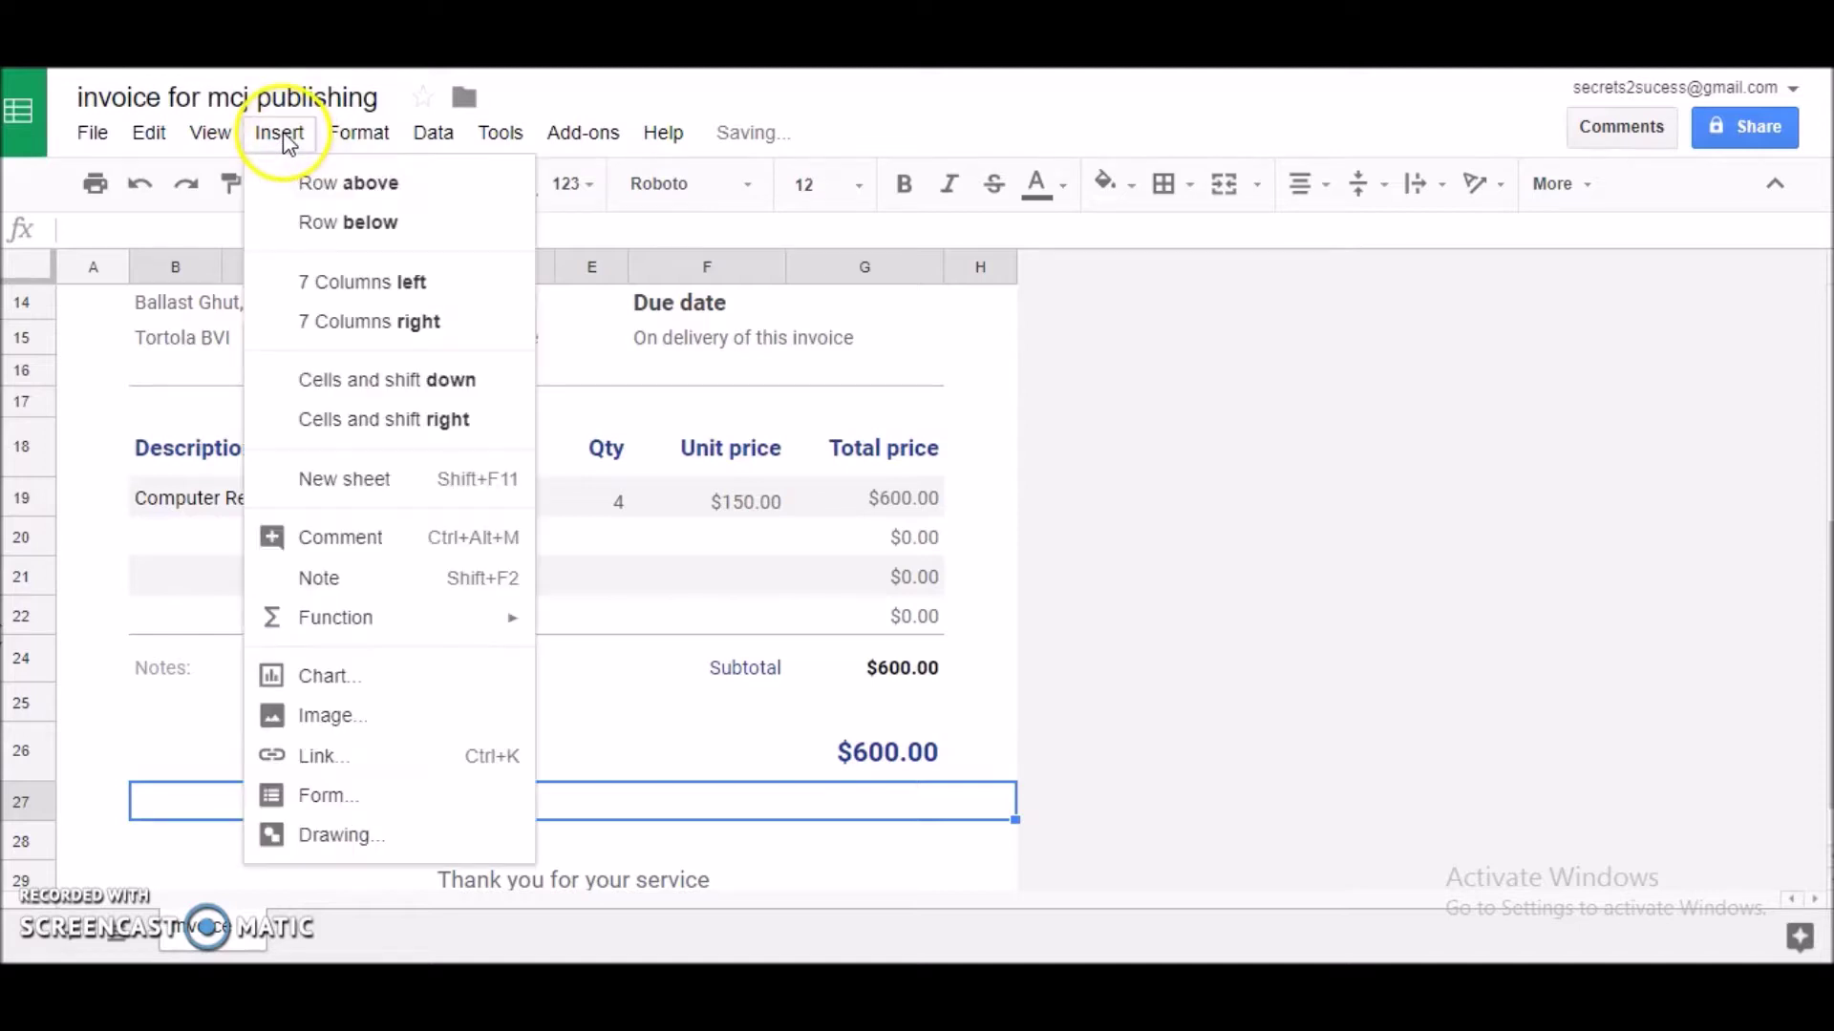
{"action": "left_click", "coordinate": [299, 191]}
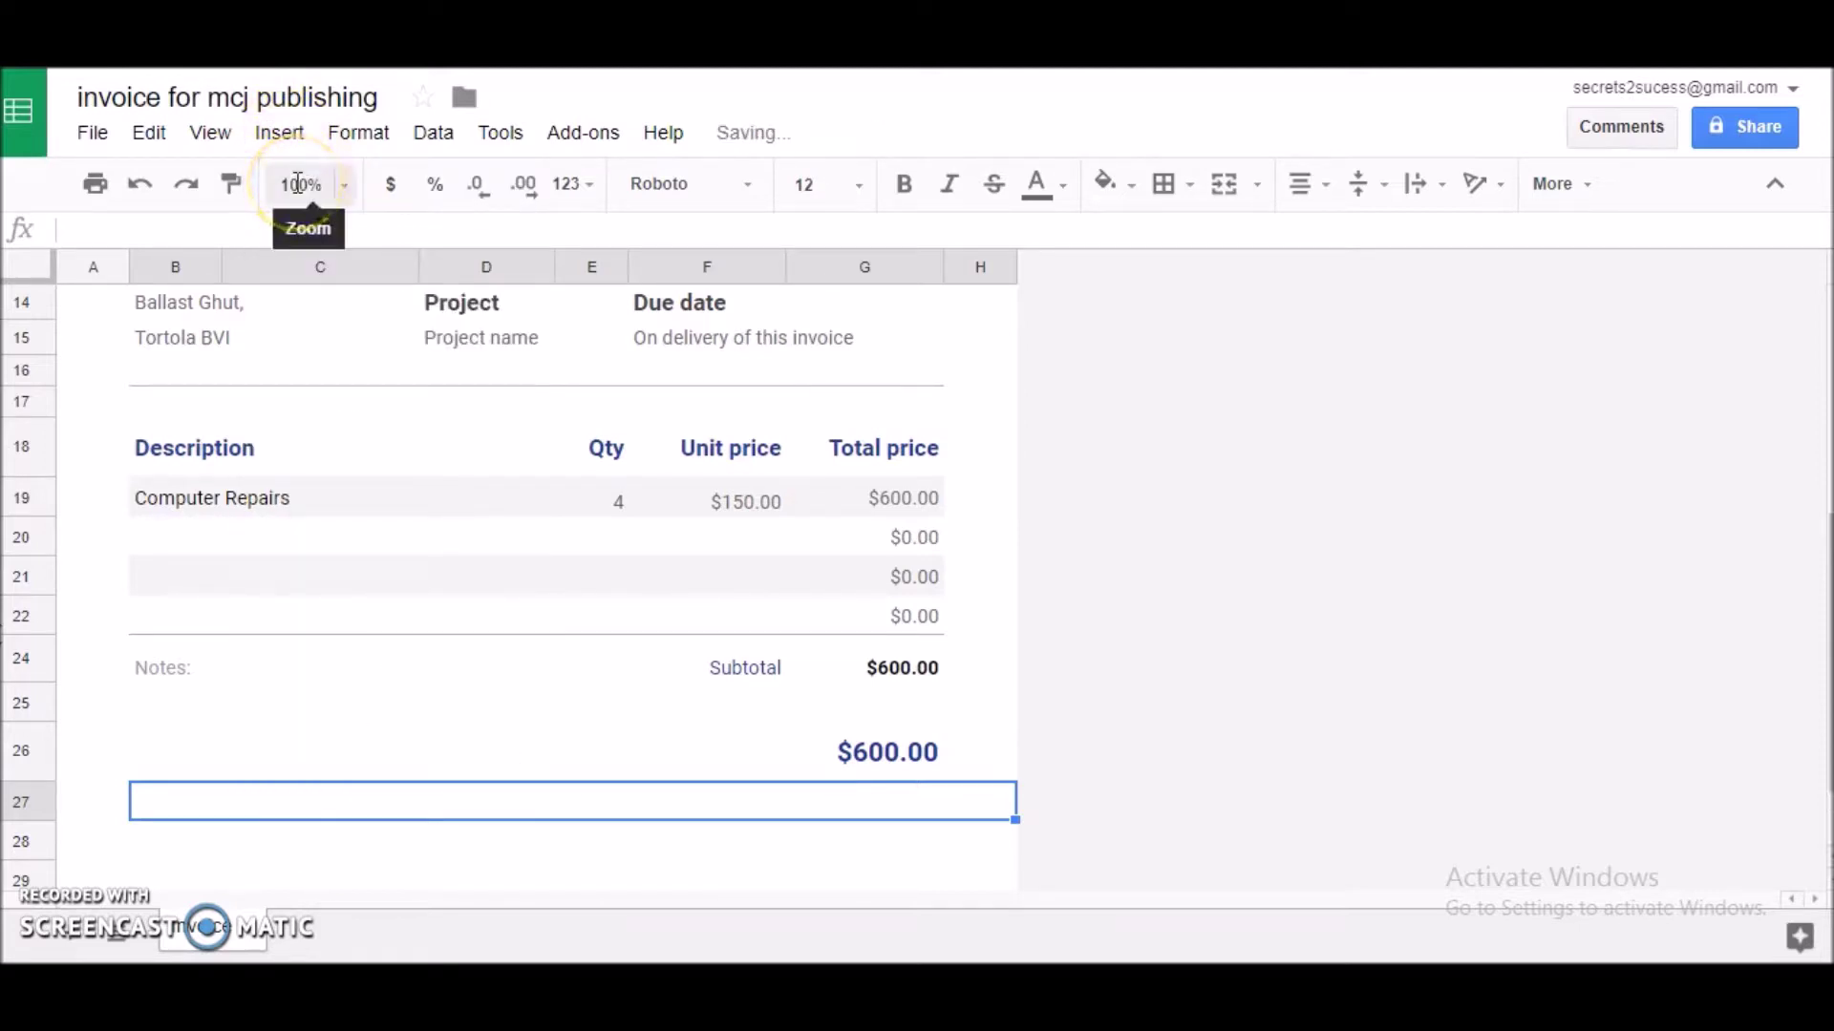
{"action": "key", "text": "Down"}
{"action": "key", "text": "Down"}
{"action": "key", "text": "Down"}
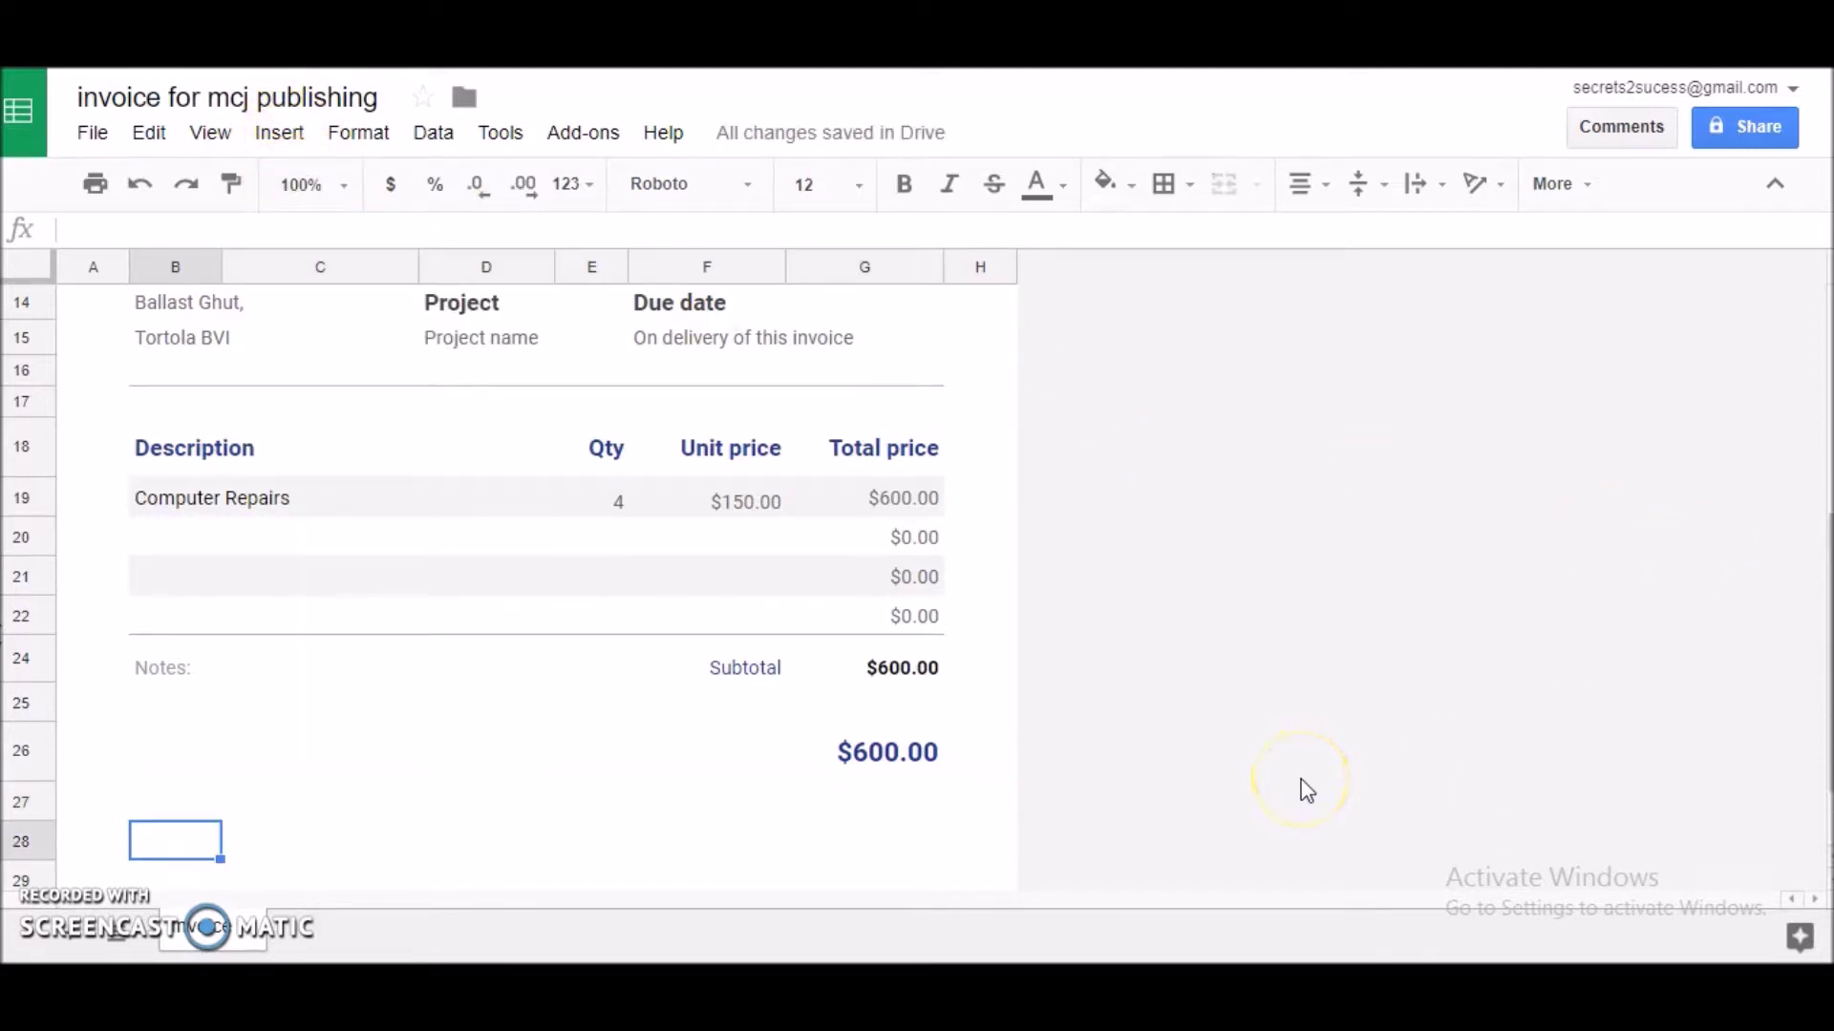
{"action": "key", "text": "Up"}
{"action": "key", "text": "Up"}
{"action": "key", "text": "Up"}
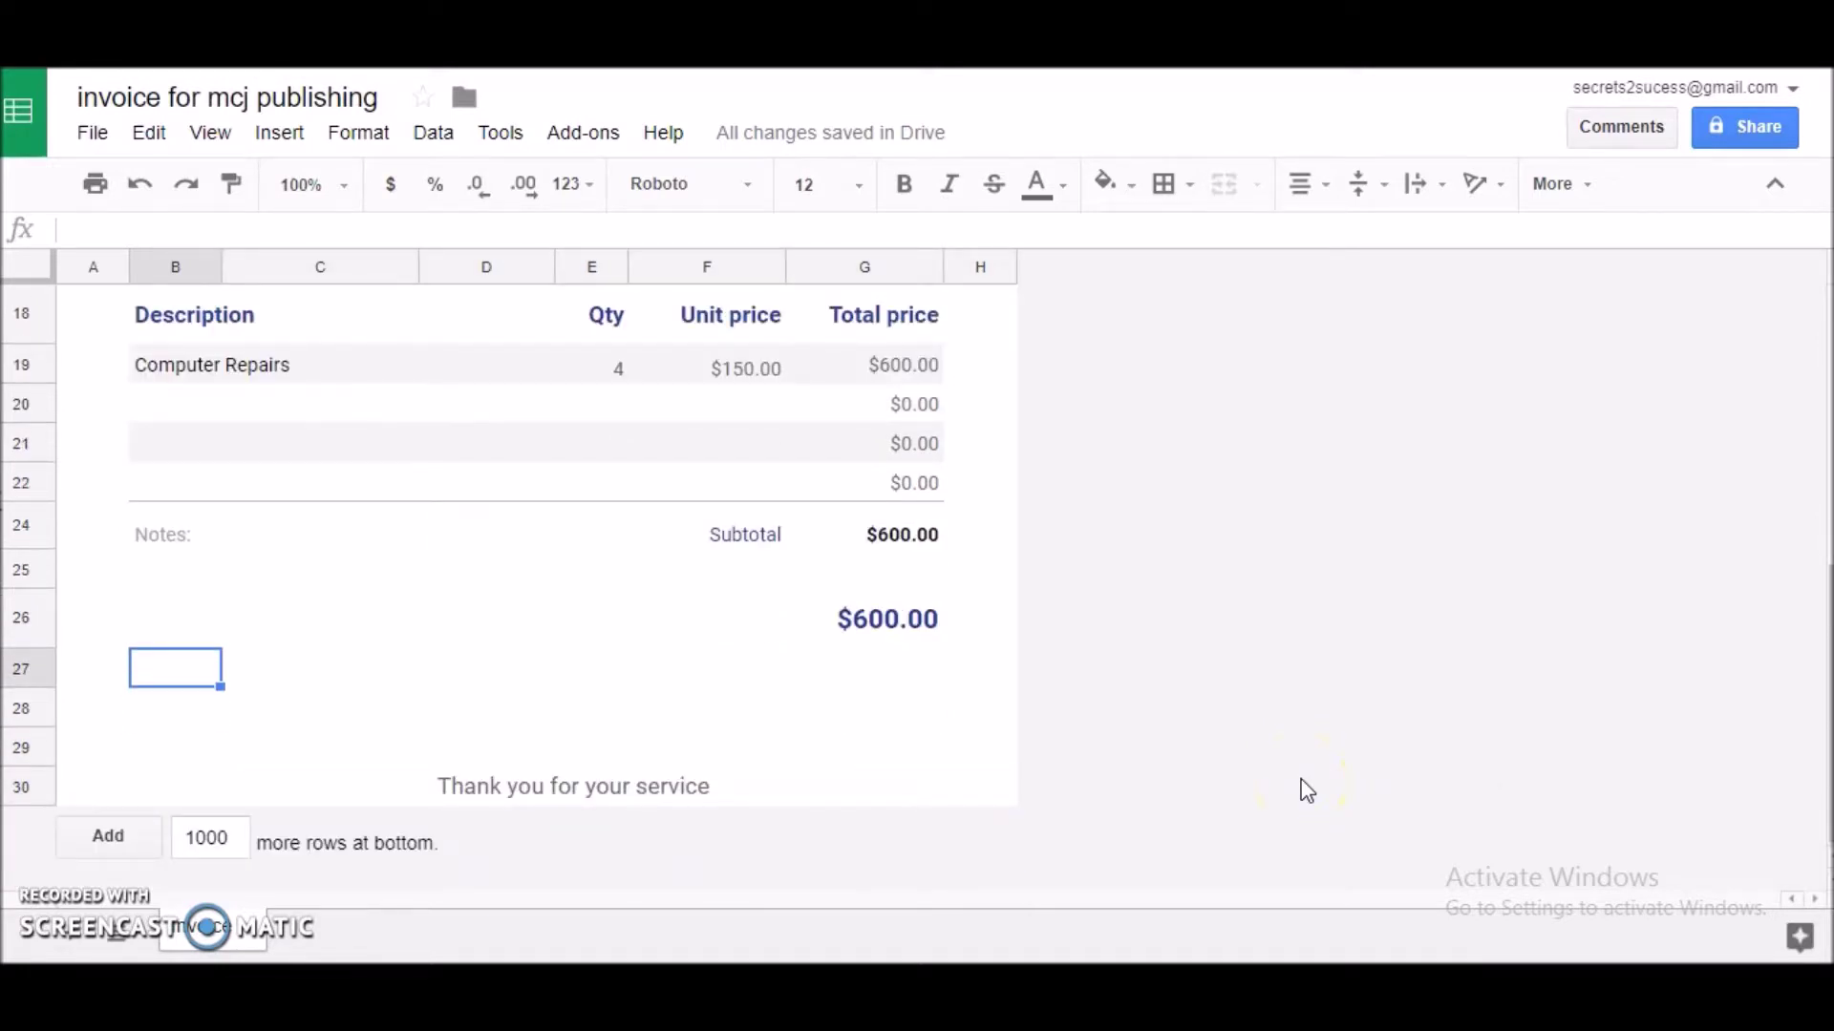
Step: Choose File > Download > PDF document (.pdf) to preview the invoice for PDF export
{"action": "left_click", "coordinate": [1470, 638]}
{"action": "left_click", "coordinate": [1348, 764]}
{"action": "left_click", "coordinate": [94, 134]}
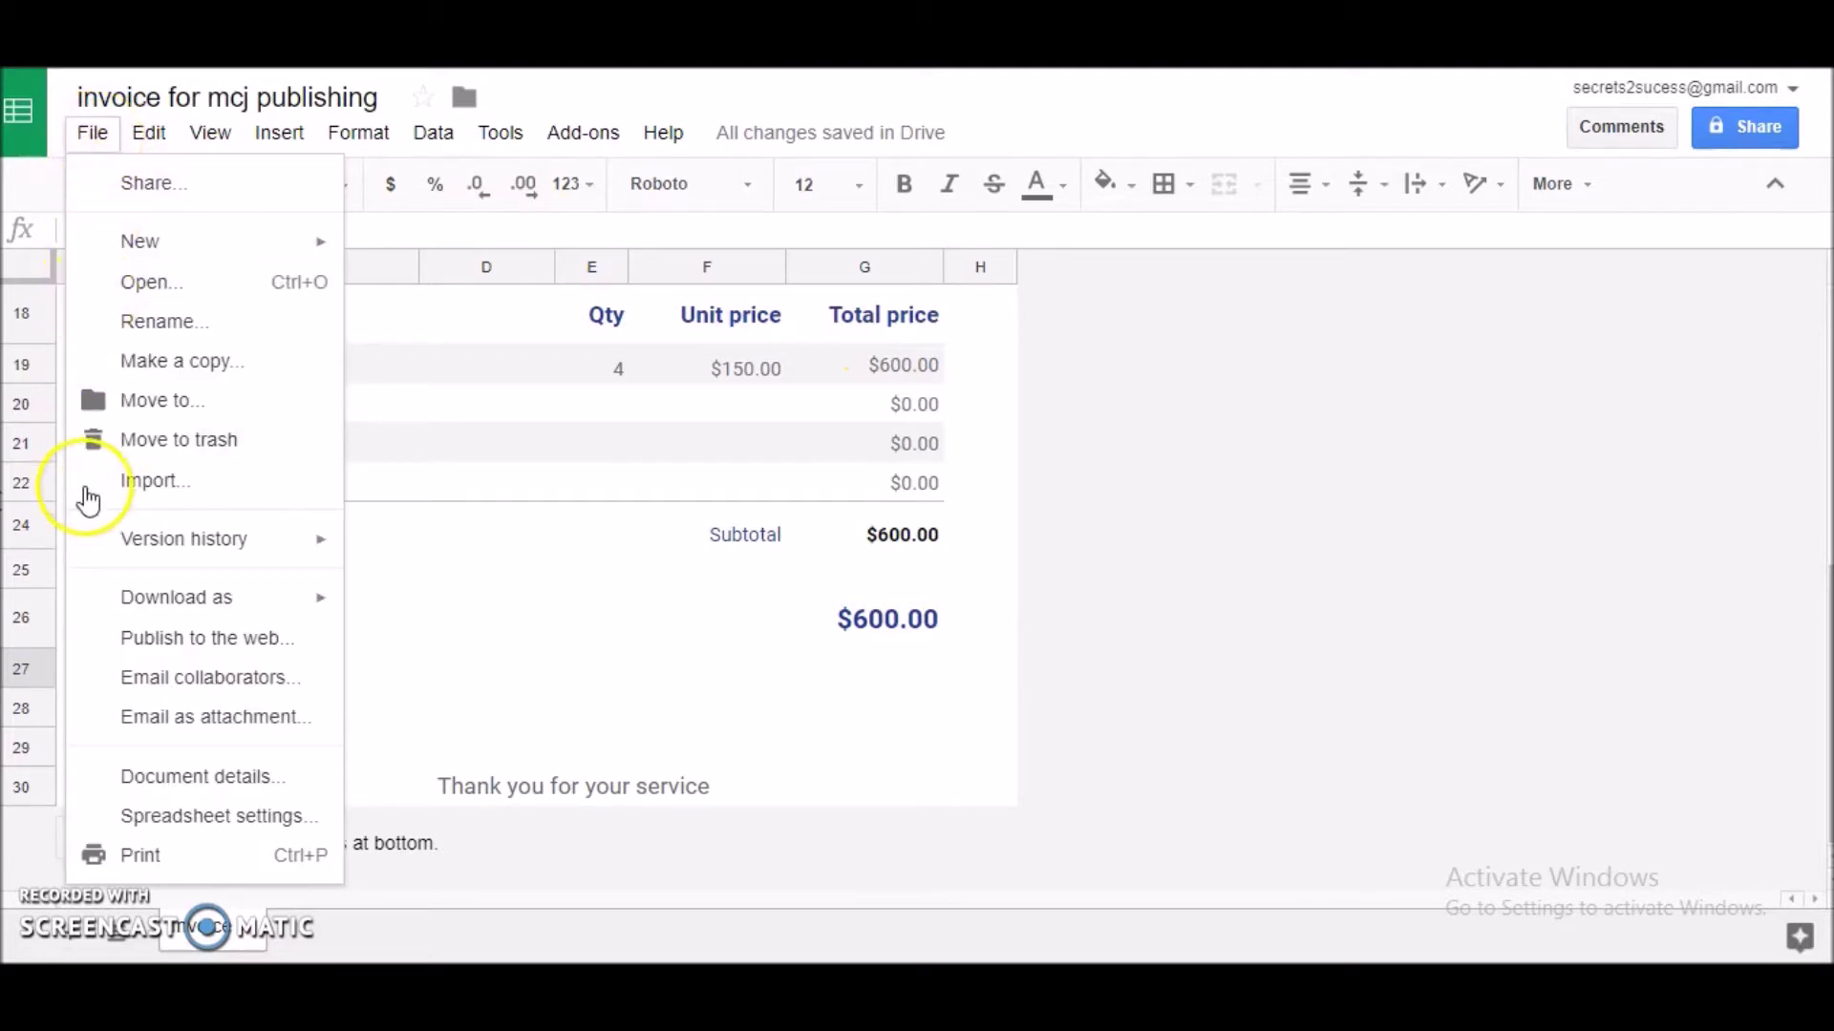
{"action": "mouse_move", "coordinate": [86, 600]}
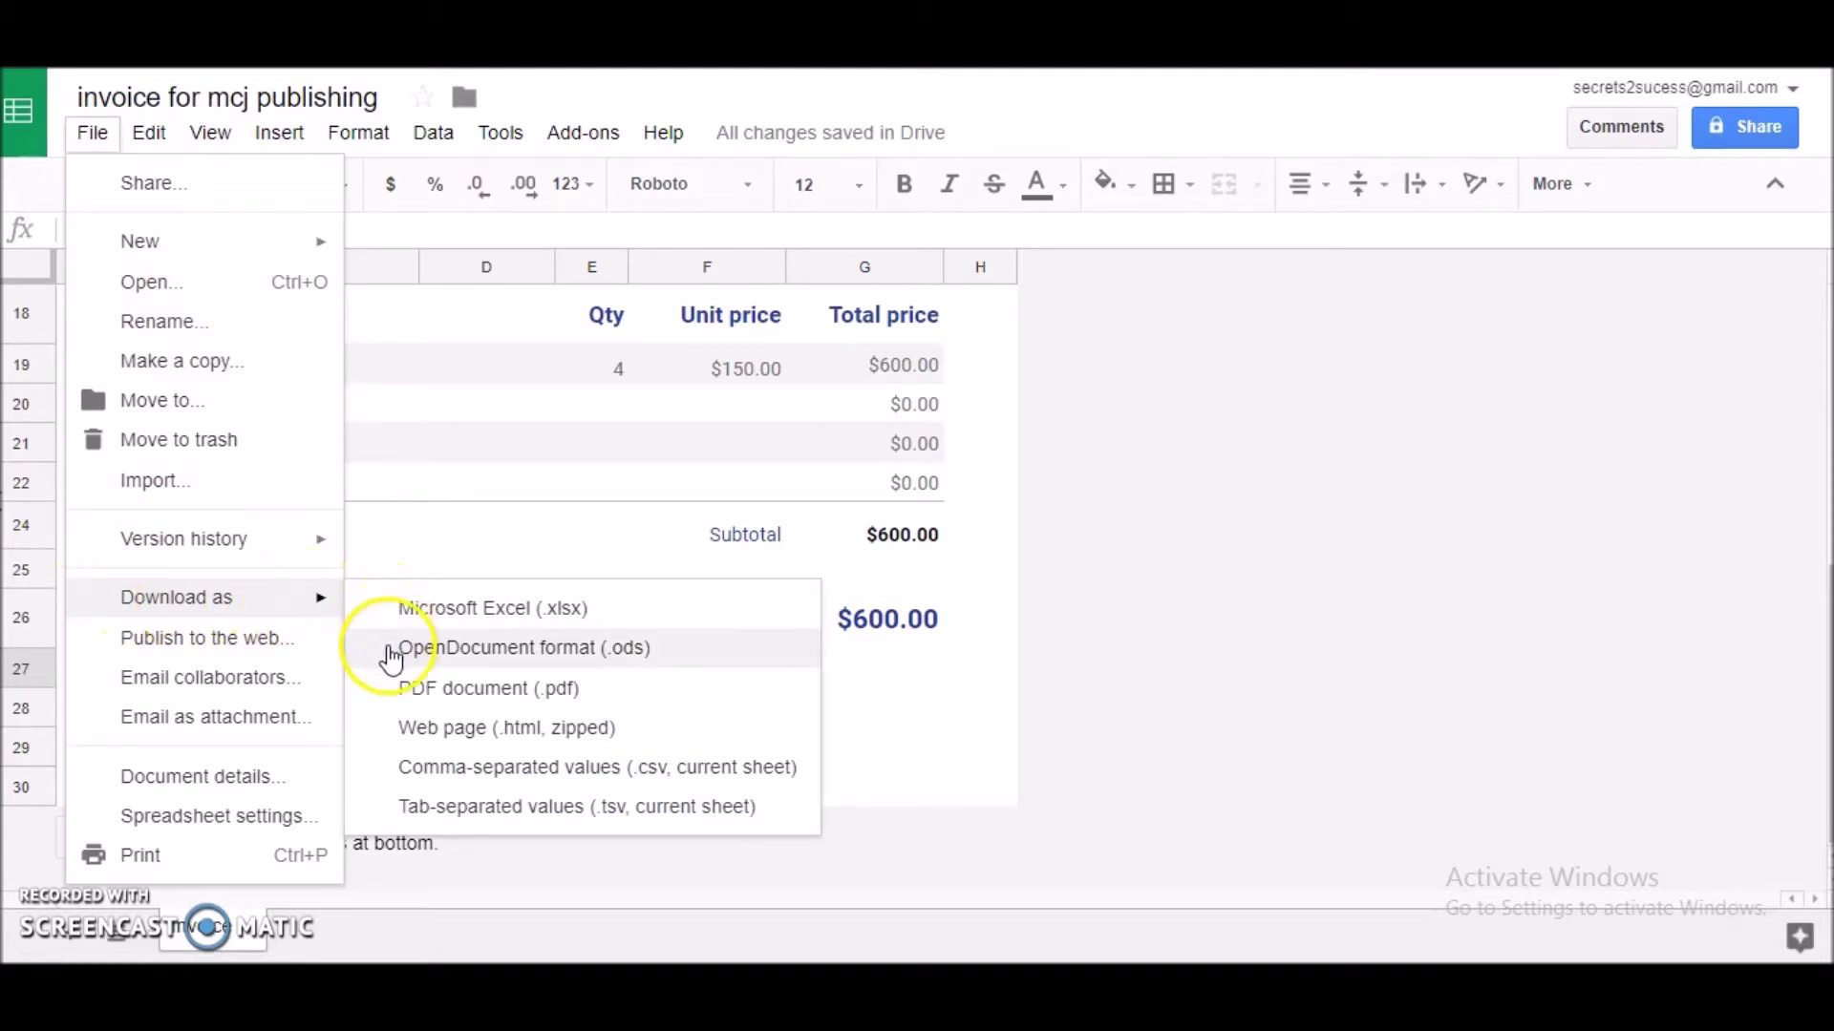
{"action": "left_click", "coordinate": [417, 697]}
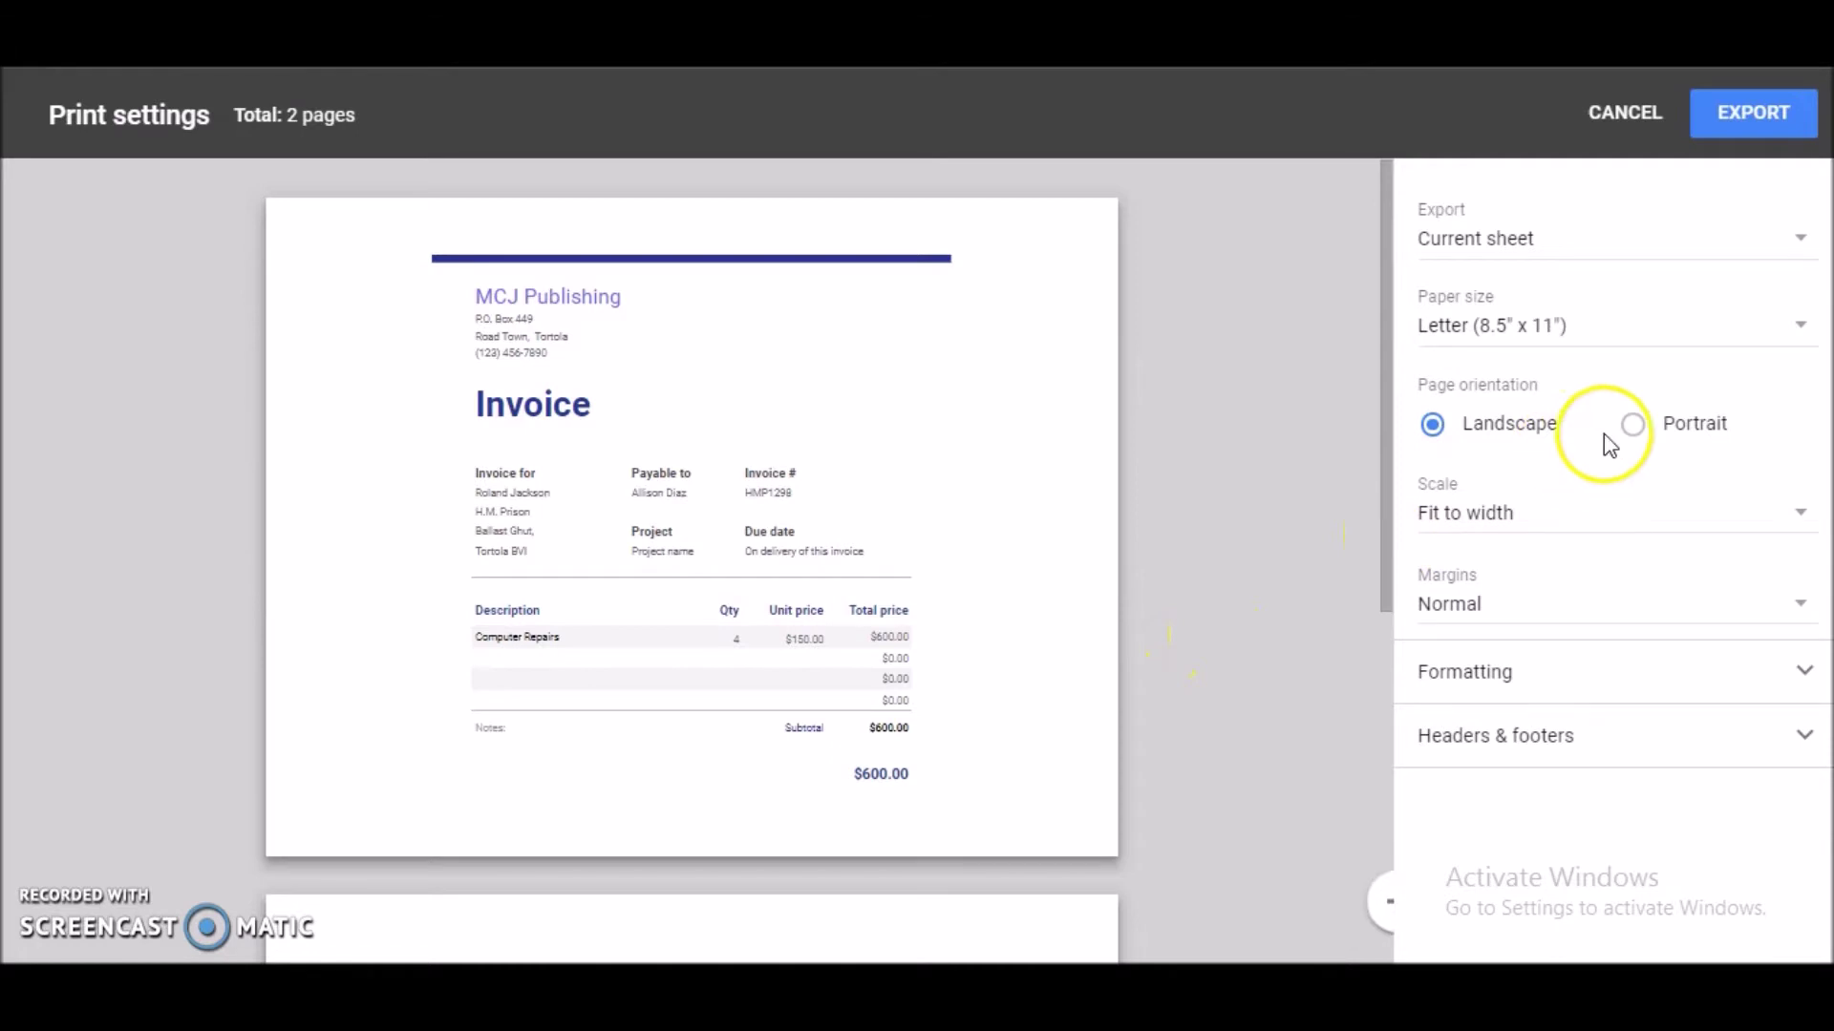
Step: Switch the PDF to Portrait so the invoice fits one page, then export it
{"action": "left_click", "coordinate": [1637, 434]}
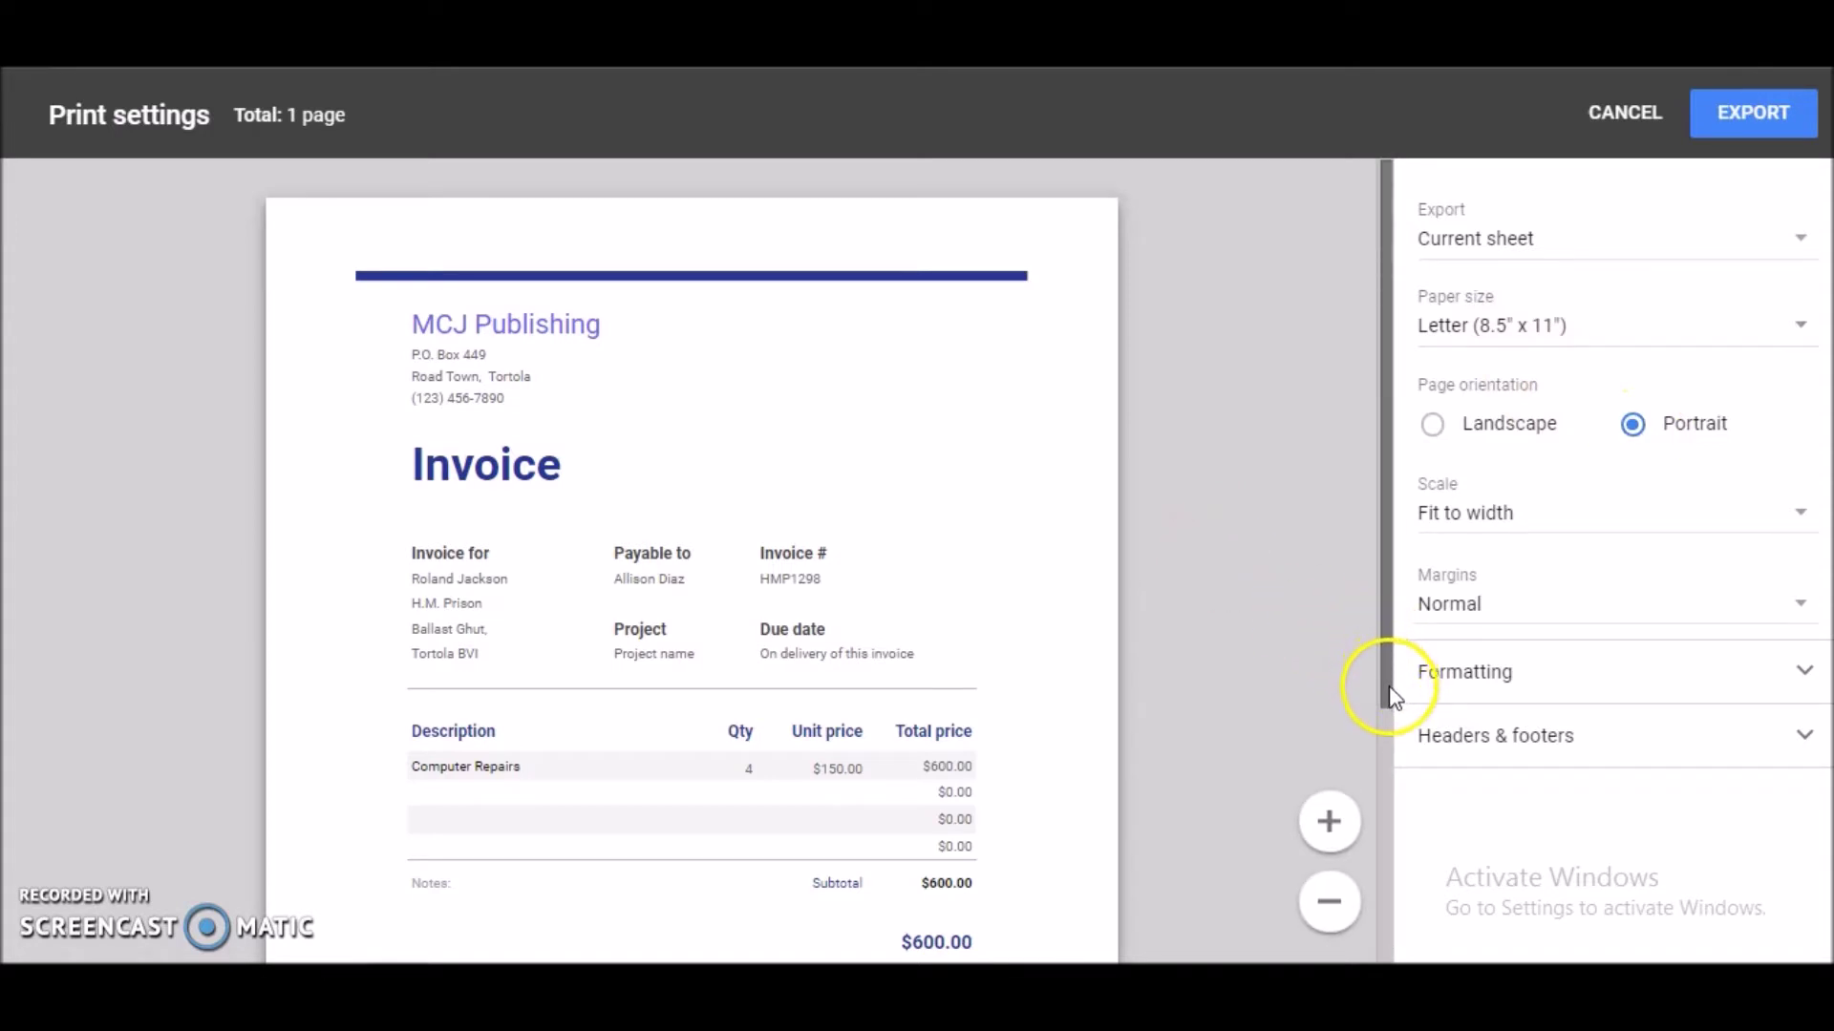
{"action": "left_click_drag", "start_coordinate": [1392, 687], "coordinate": [1567, 353]}
{"action": "left_click", "coordinate": [1747, 108]}
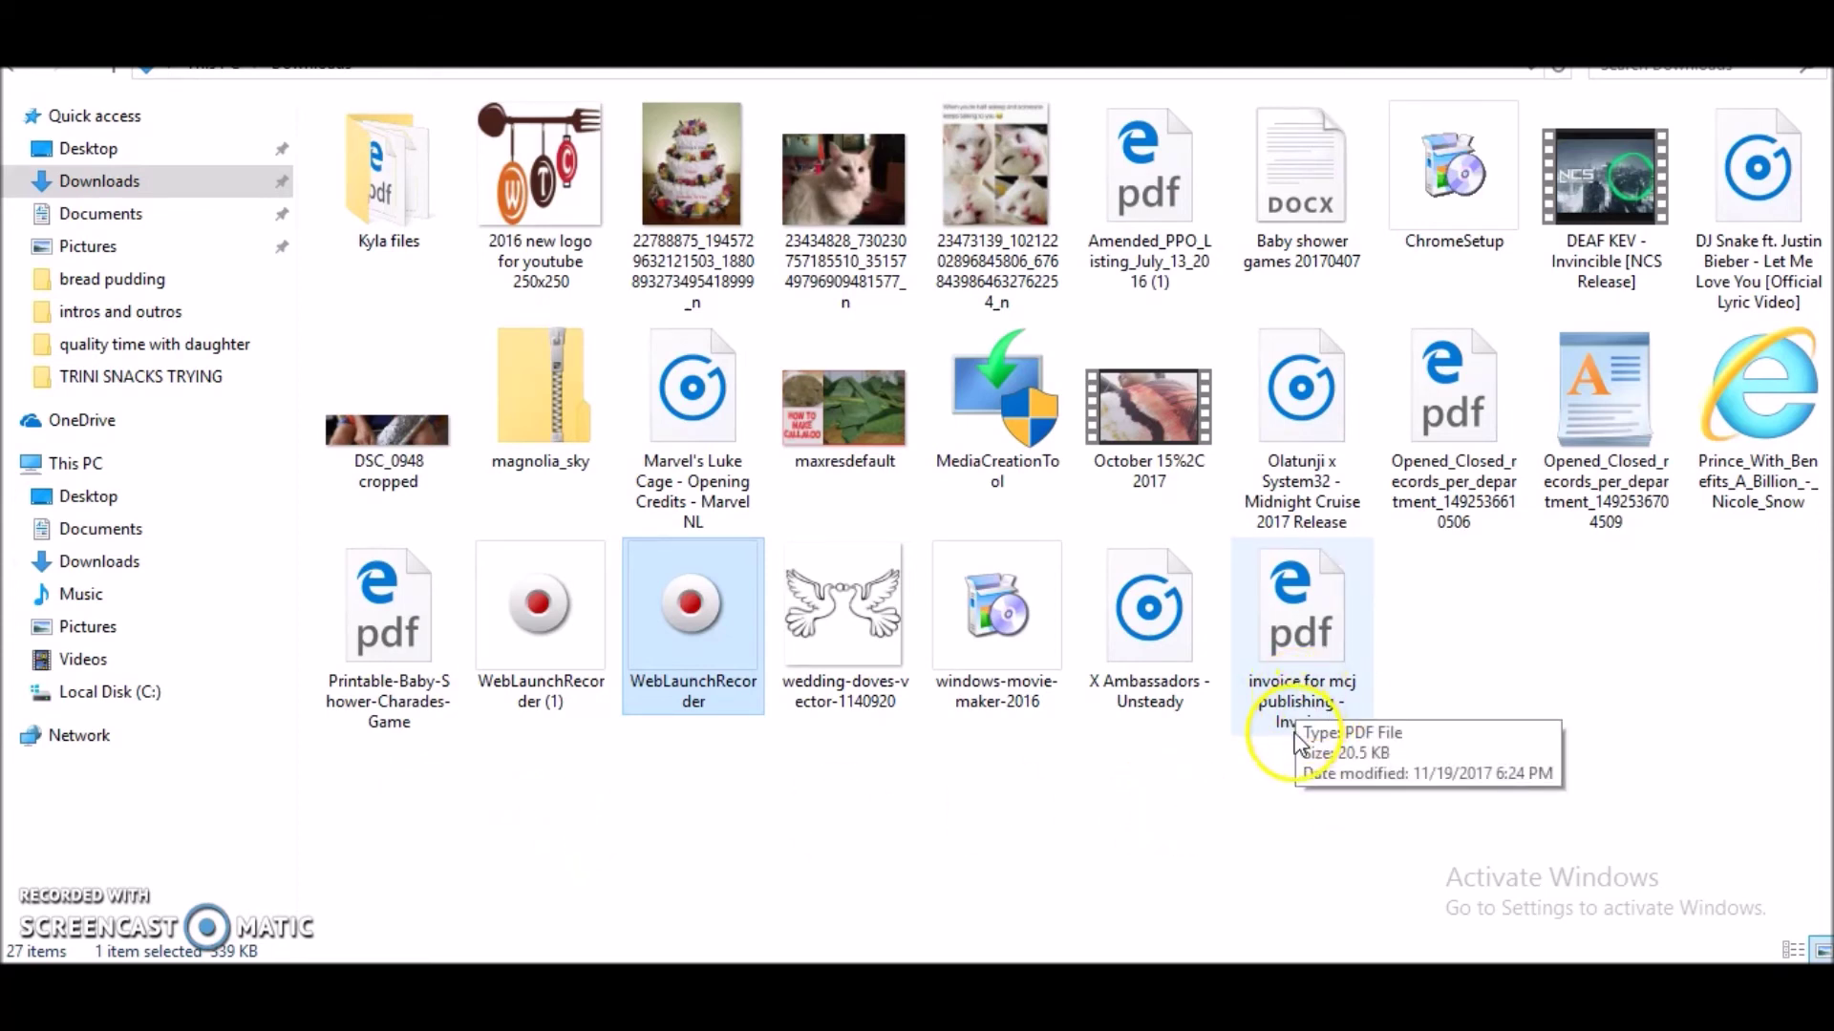
Step: Open the exported 'invoice for mcj publishing - Invoice' PDF from the Downloads folder
{"action": "double_click", "coordinate": [1310, 647]}
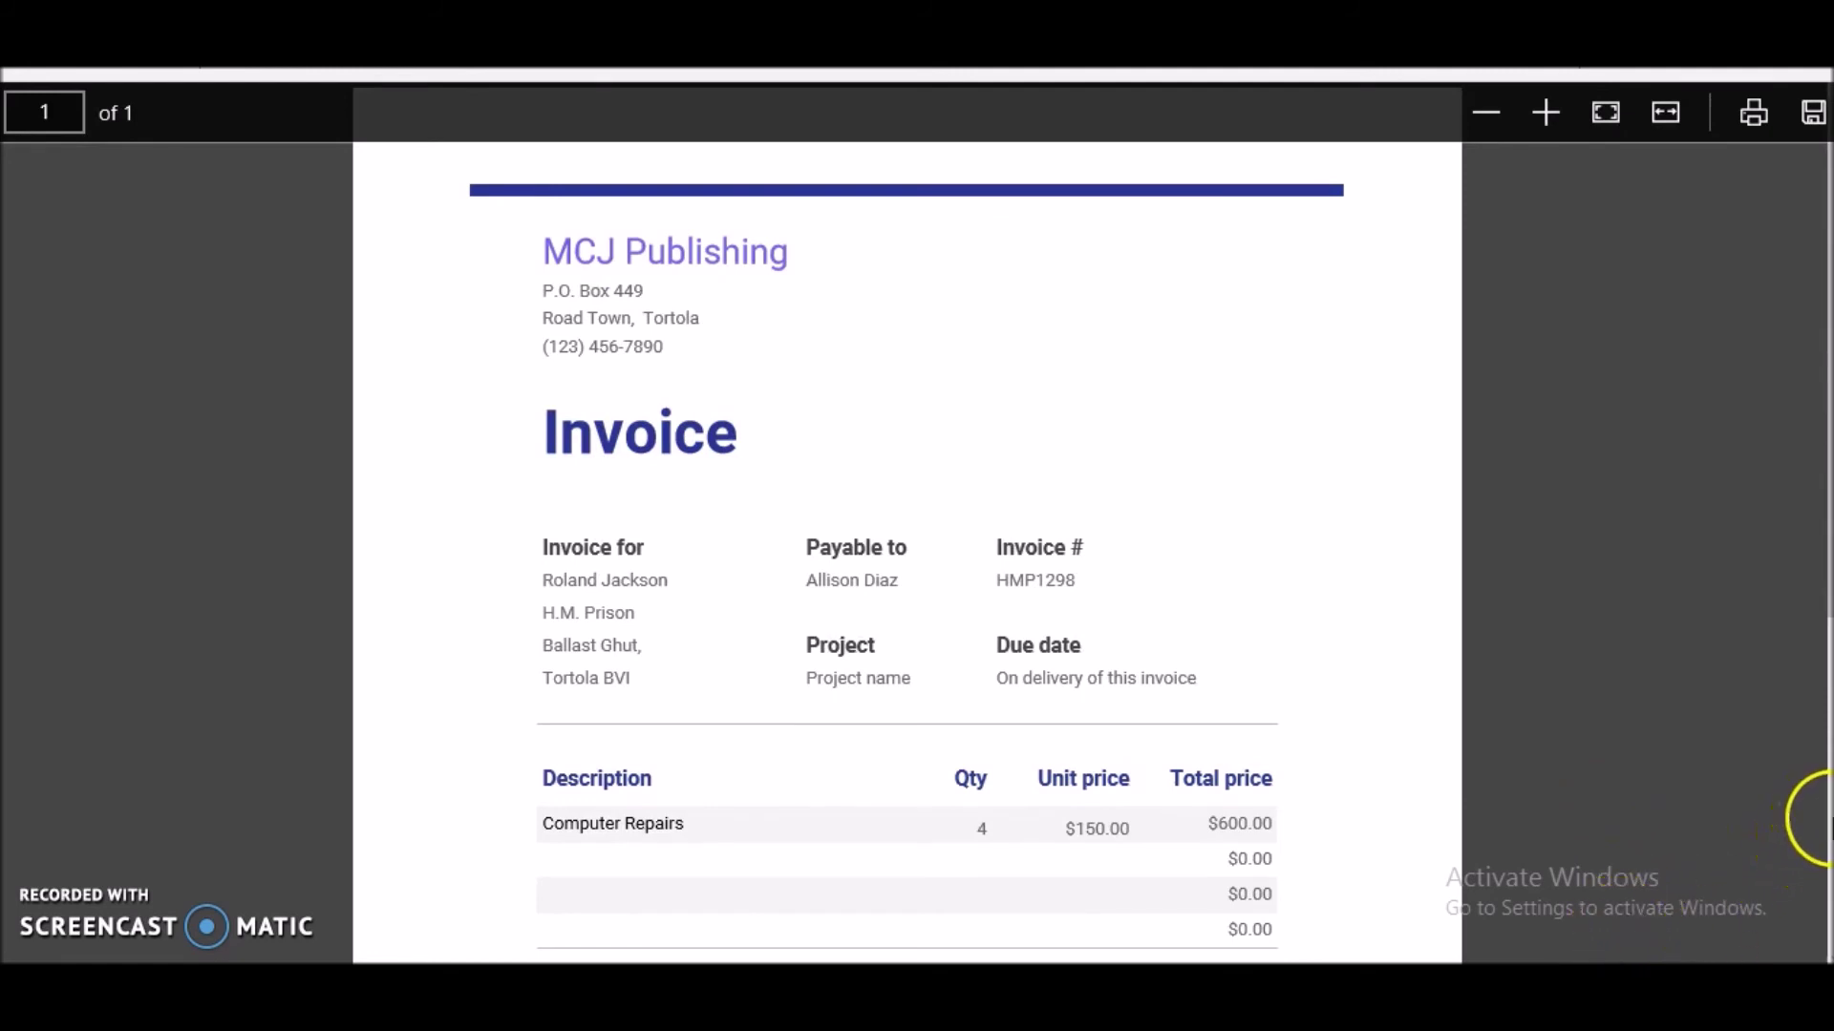
Step: Scroll down to the 'Thank you for your service' footer of the PDF and back up
{"action": "scroll", "coordinate": [1801, 821], "scroll_direction": "down", "scroll_amount": 5}
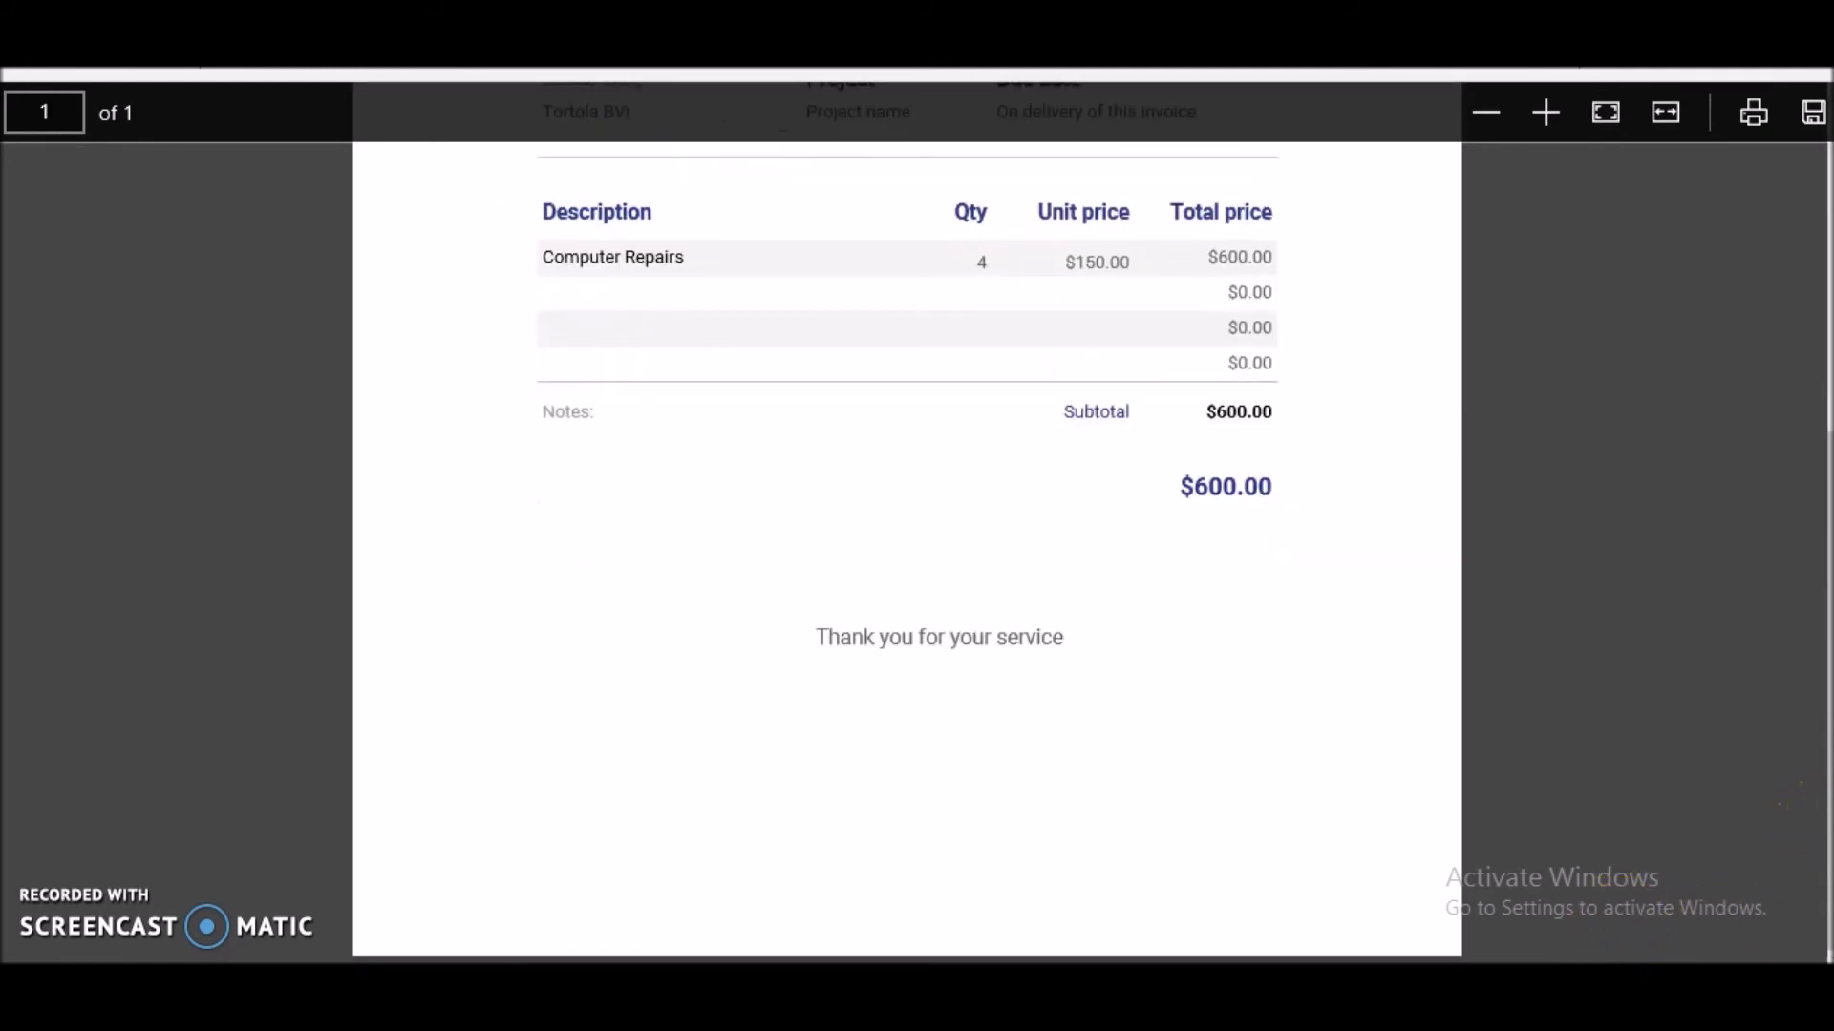
{"action": "scroll", "coordinate": [1805, 389], "scroll_direction": "up", "scroll_amount": 5}
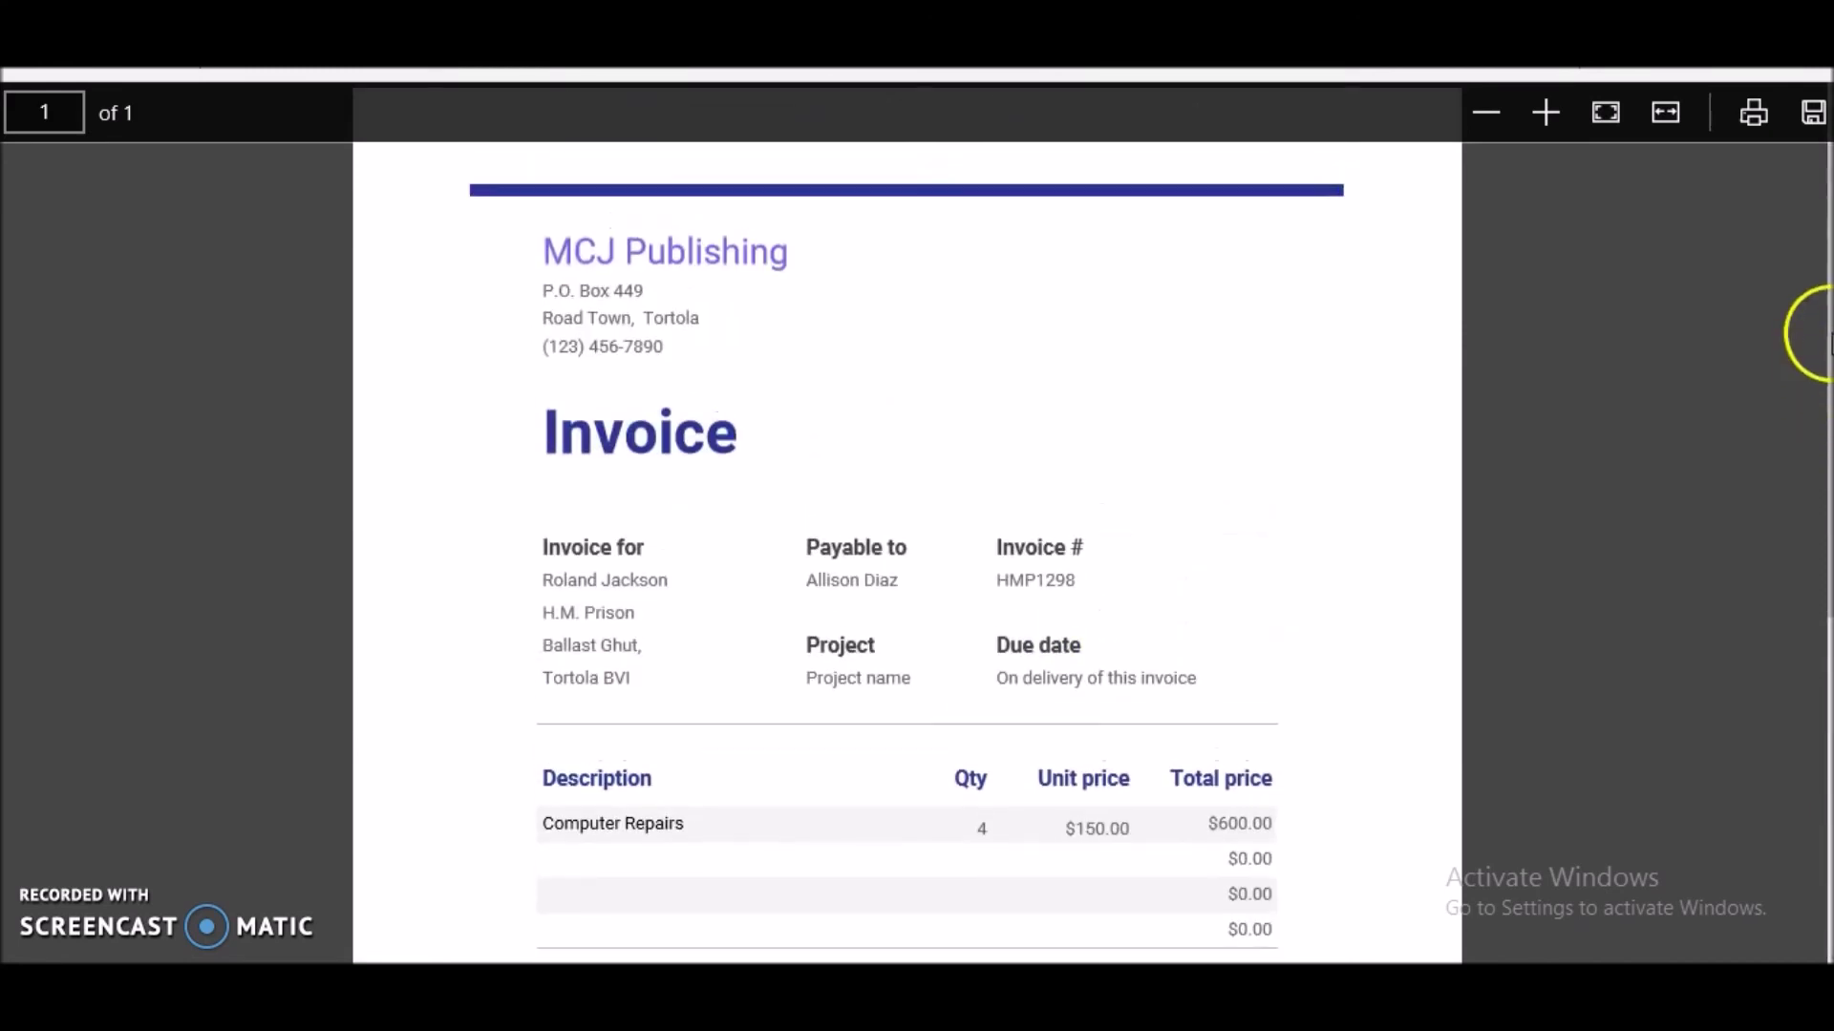